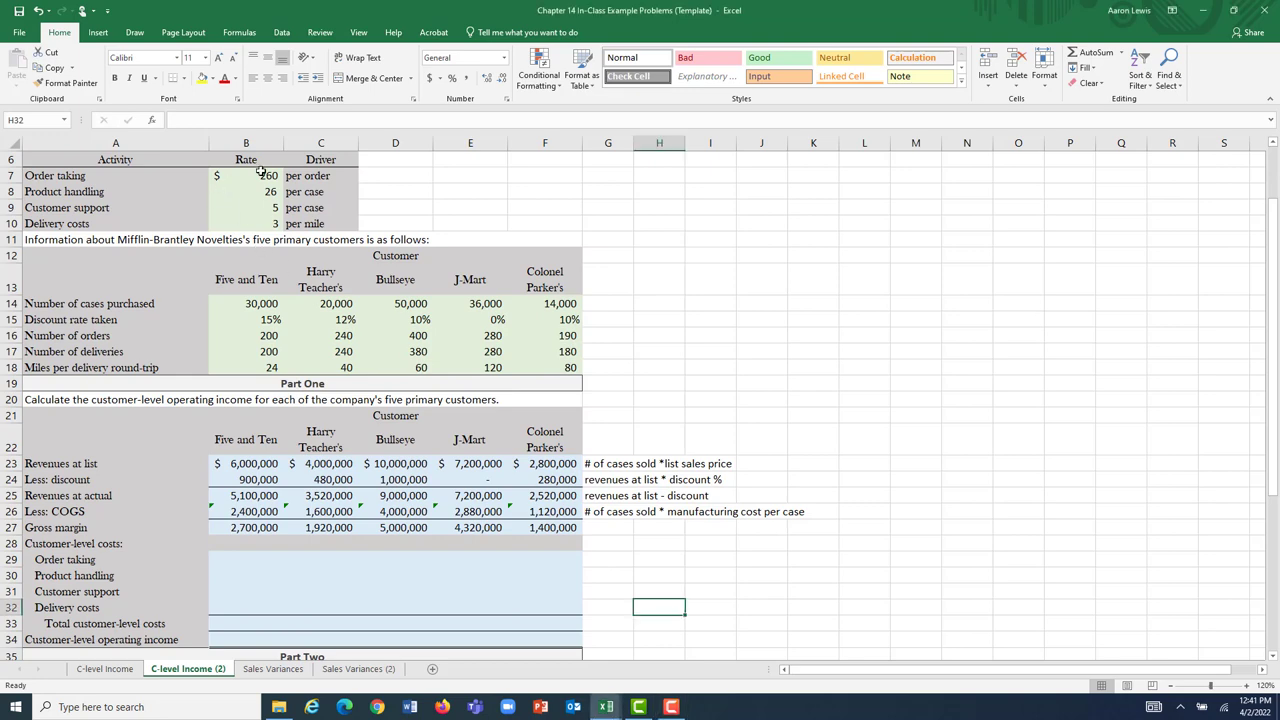
# Add the note "$260*# of orders placed" in G29 beside the order taking row.
pyautogui.doubleClick(600, 557)
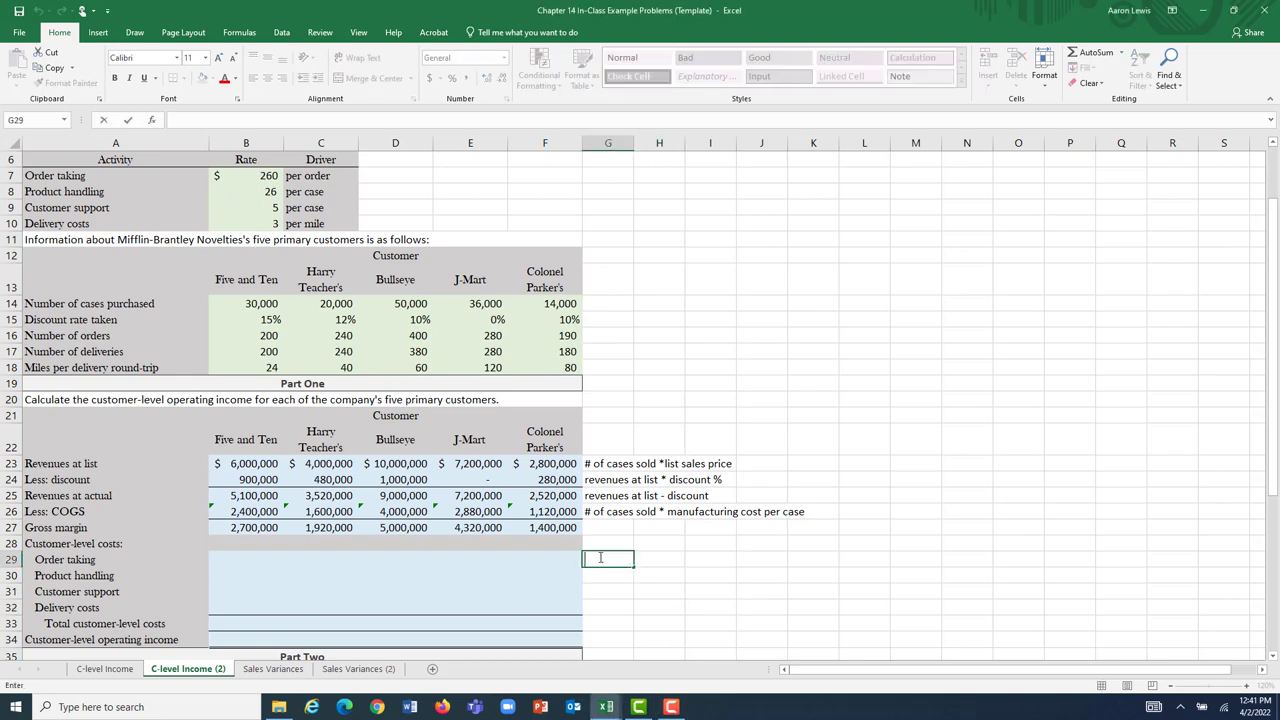
pyautogui.write('$260*')
pyautogui.write('# of orders placed')
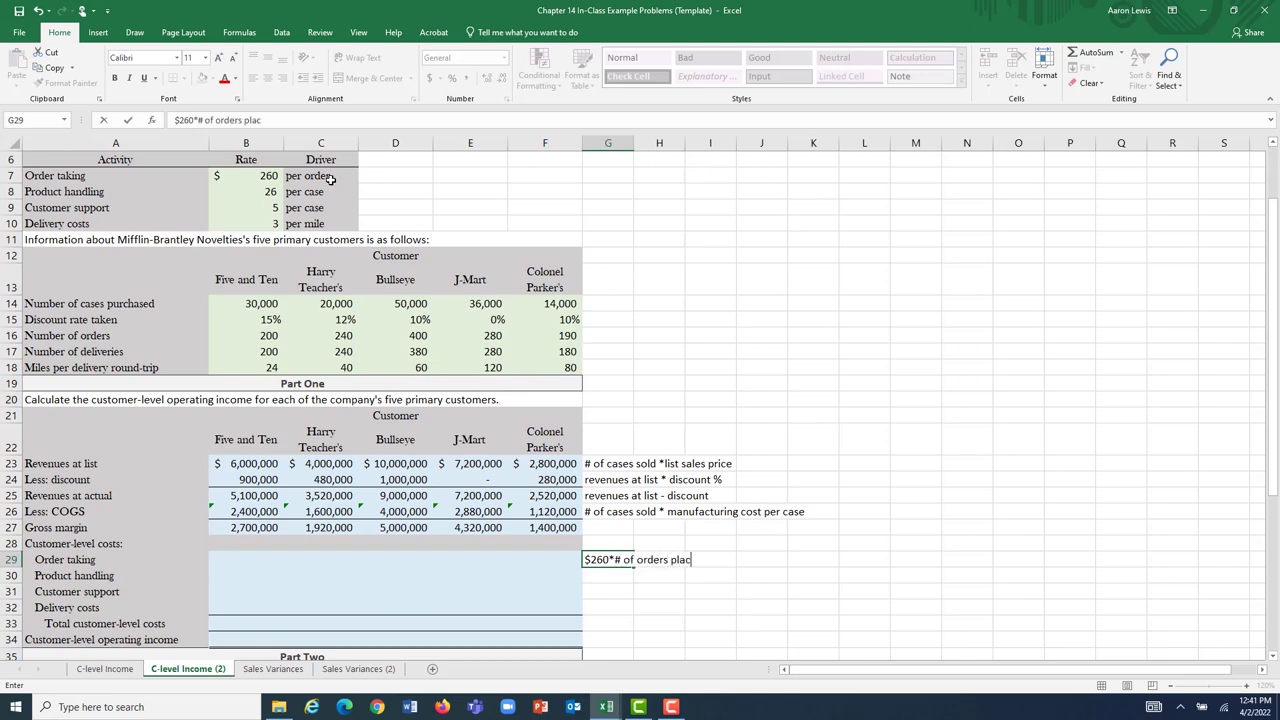
# Calculate Five and Ten's order taking cost in B29 with the formula =B7*B16.
pyautogui.click(240, 562)
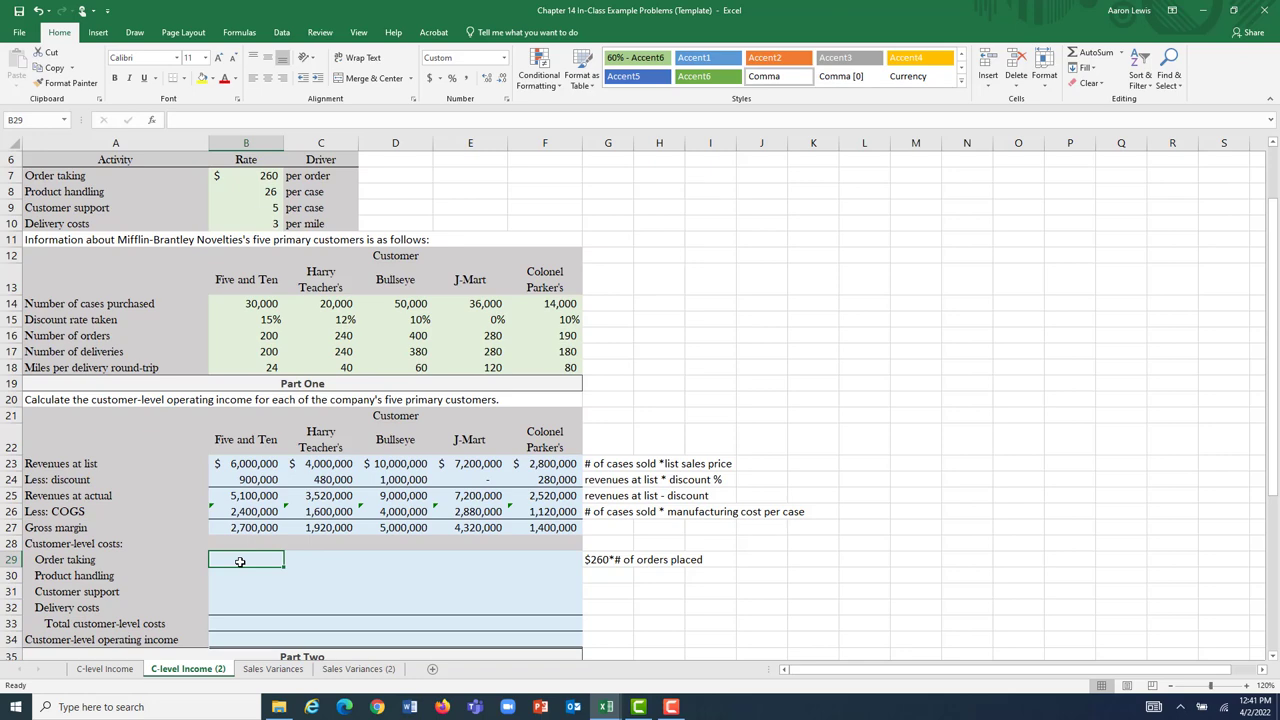
pyautogui.write('=')
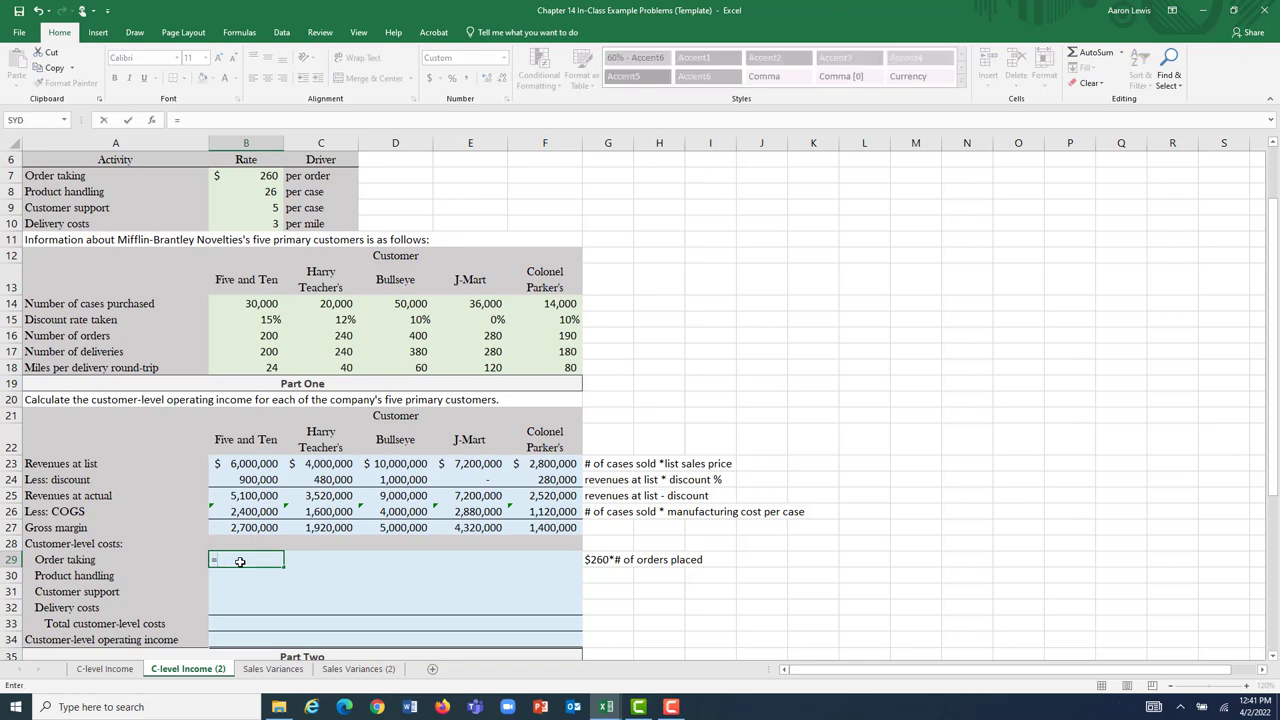
pyautogui.click(254, 176)
pyautogui.write('*')
pyautogui.click(271, 337)
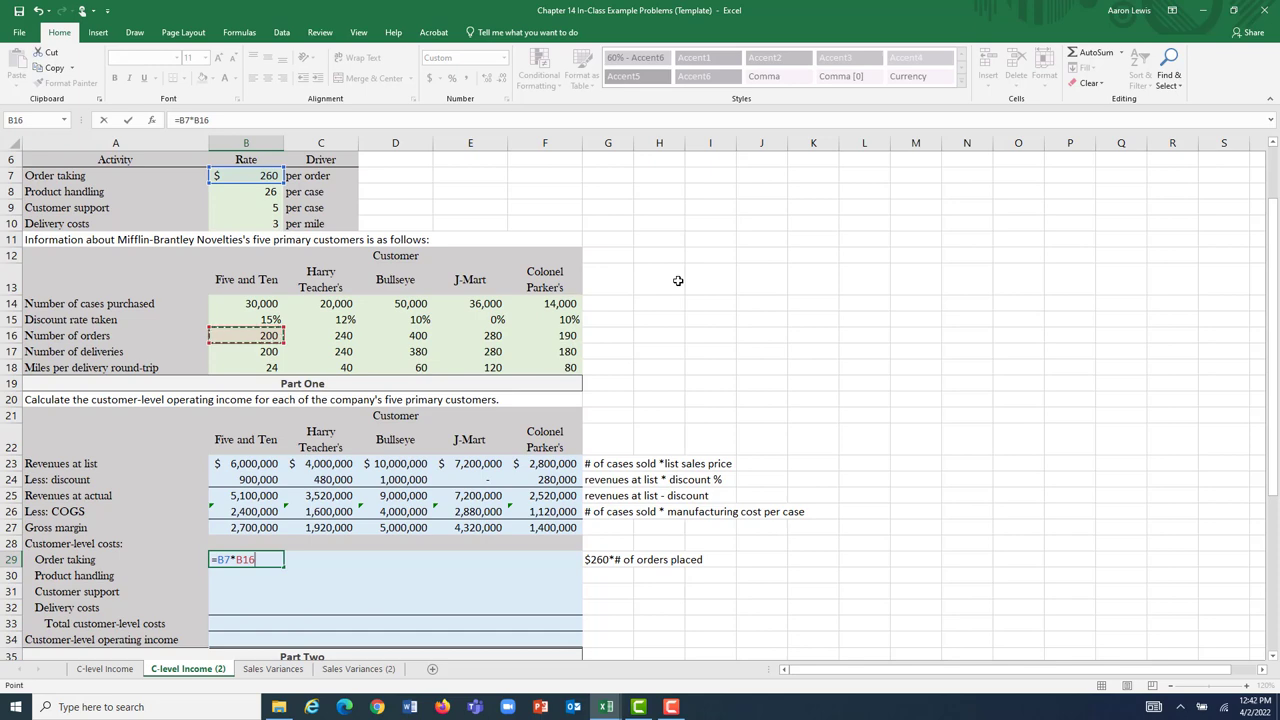
pyautogui.press('Return')
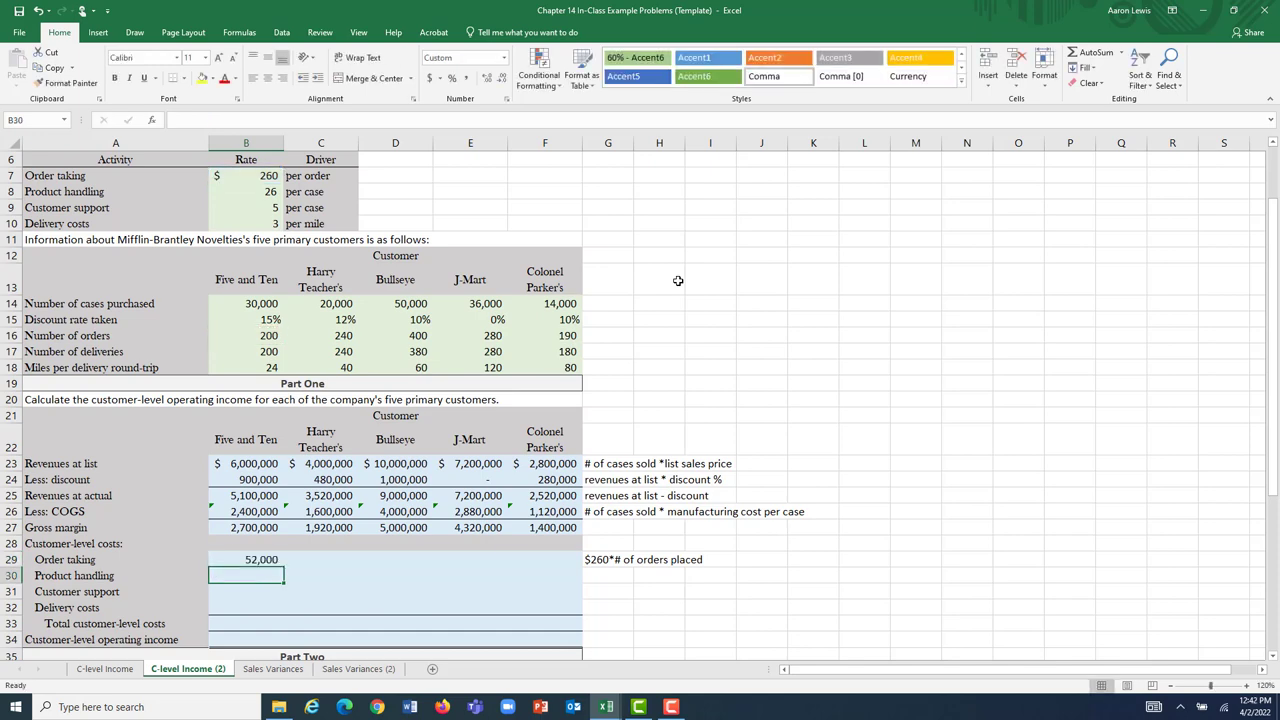
# Calculate Harry Teacher's order taking cost in C29 with the formula =B7*C16.
pyautogui.click(326, 560)
pyautogui.write('=')
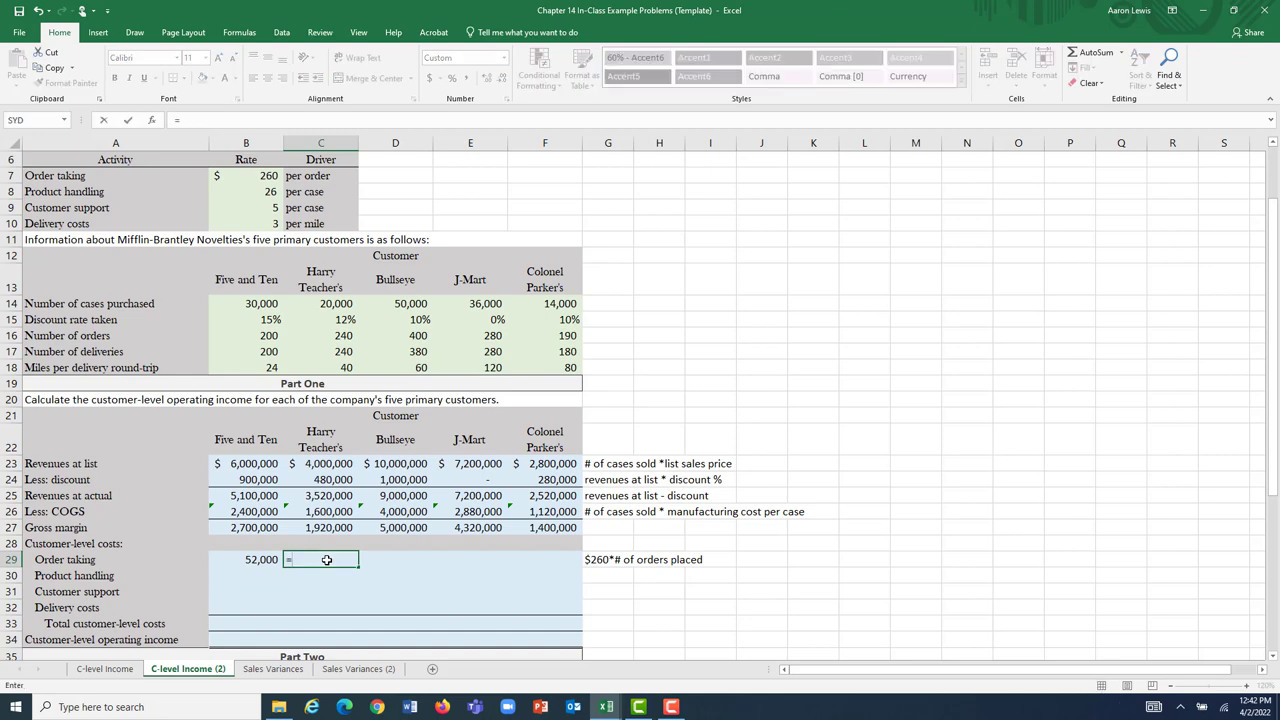
pyautogui.click(270, 176)
pyautogui.write('*')
pyautogui.click(328, 335)
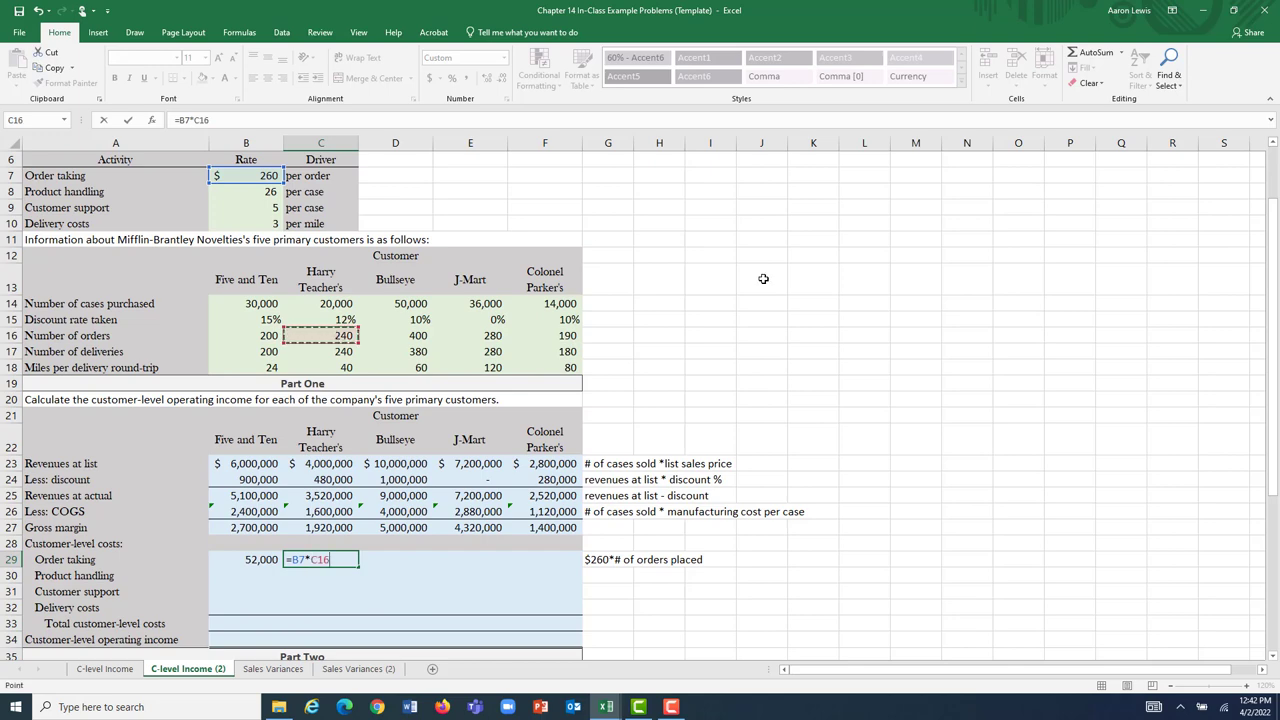
pyautogui.press('Return')
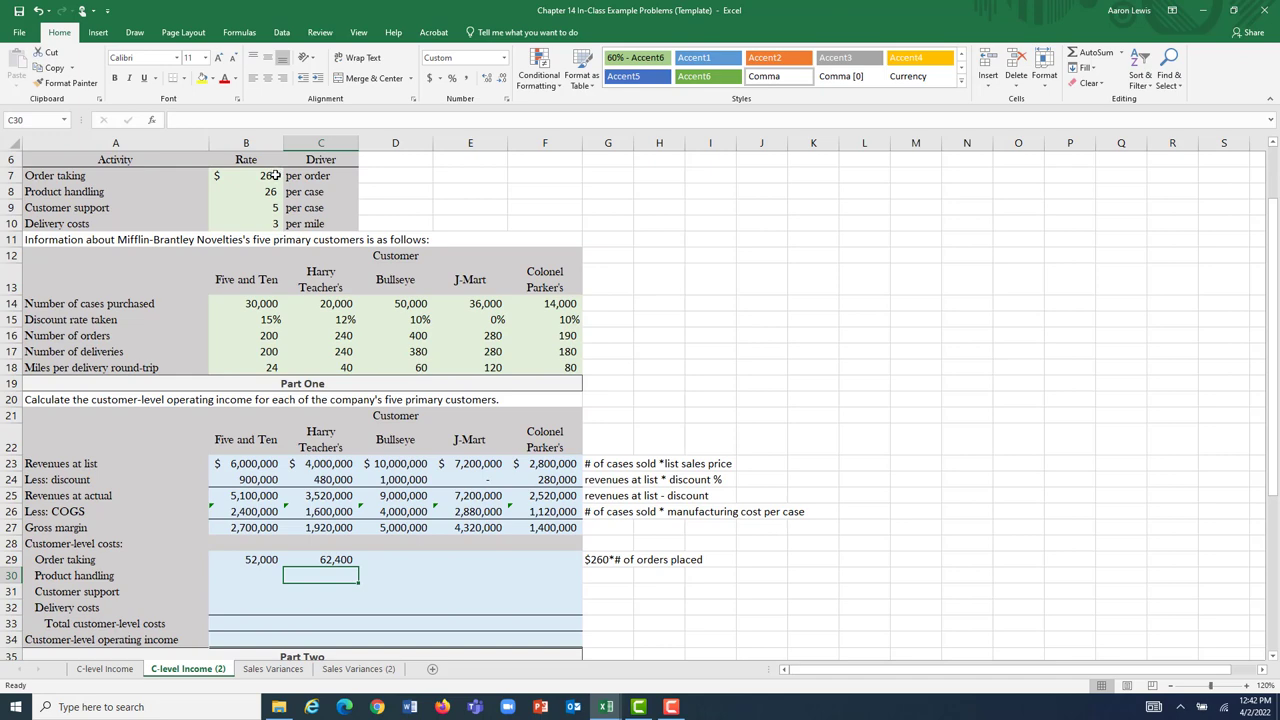
# Make the rate reference in C29 absolute as $B$7 and fill the formula across to F29.
pyautogui.click(330, 560)
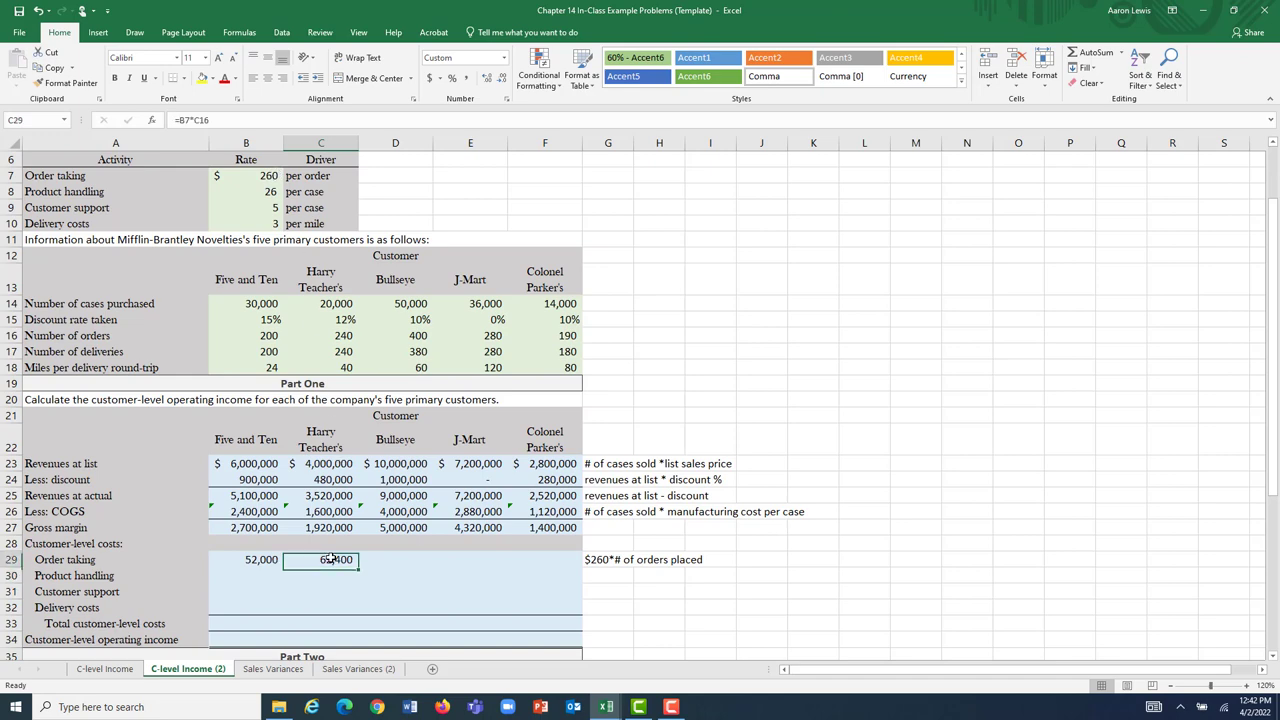
pyautogui.click(184, 119)
pyautogui.press('F4')
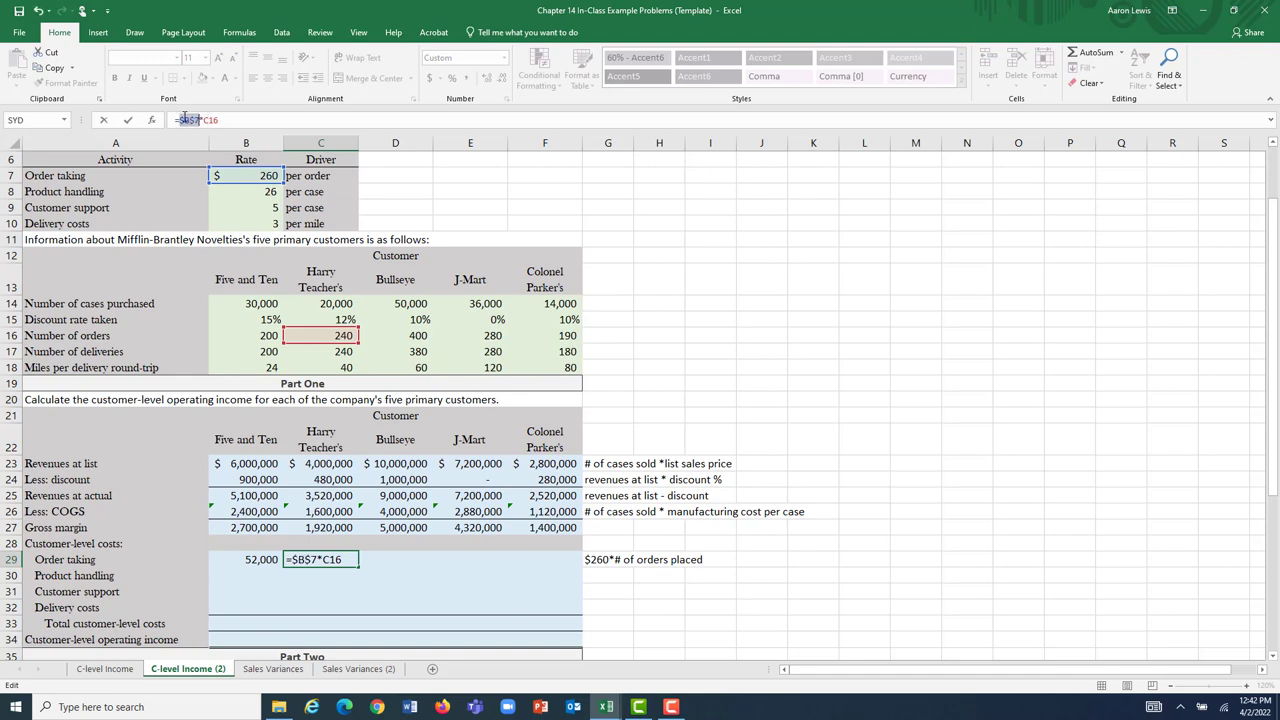
pyautogui.press('Return')
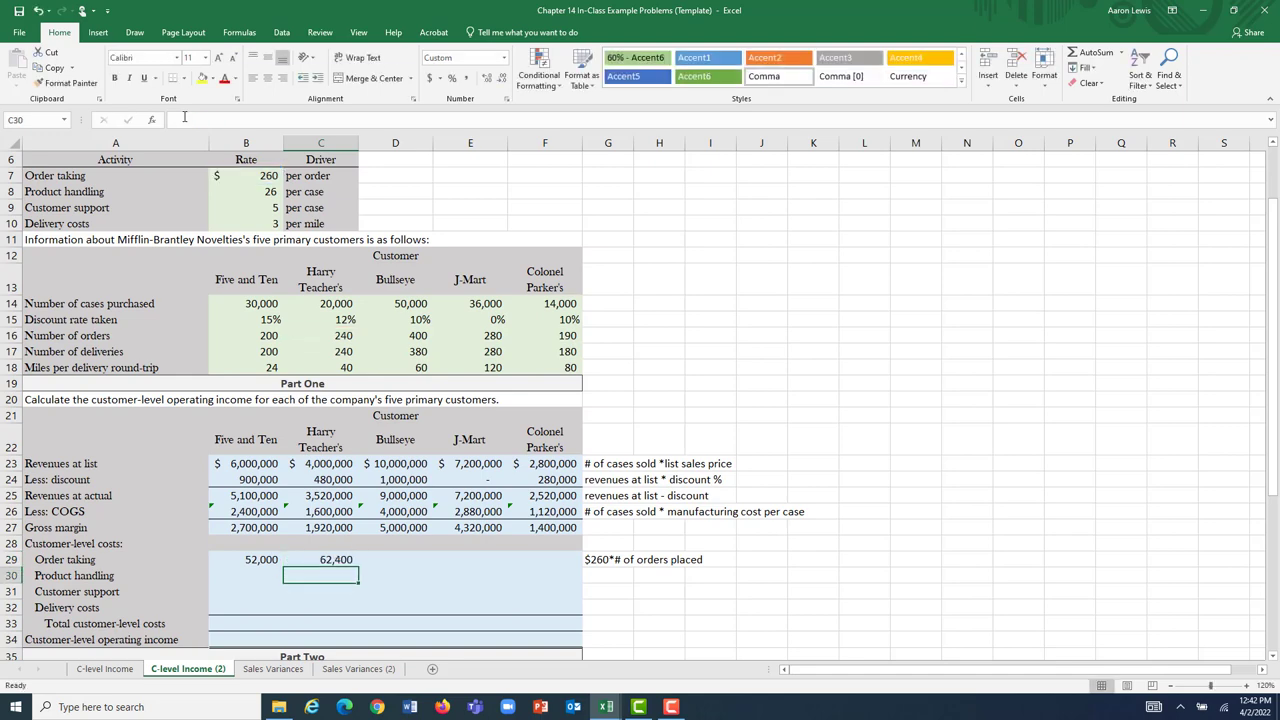
pyautogui.click(330, 559)
pyautogui.moveTo(358, 567); pyautogui.dragTo(573, 560)
pyautogui.click(659, 607)
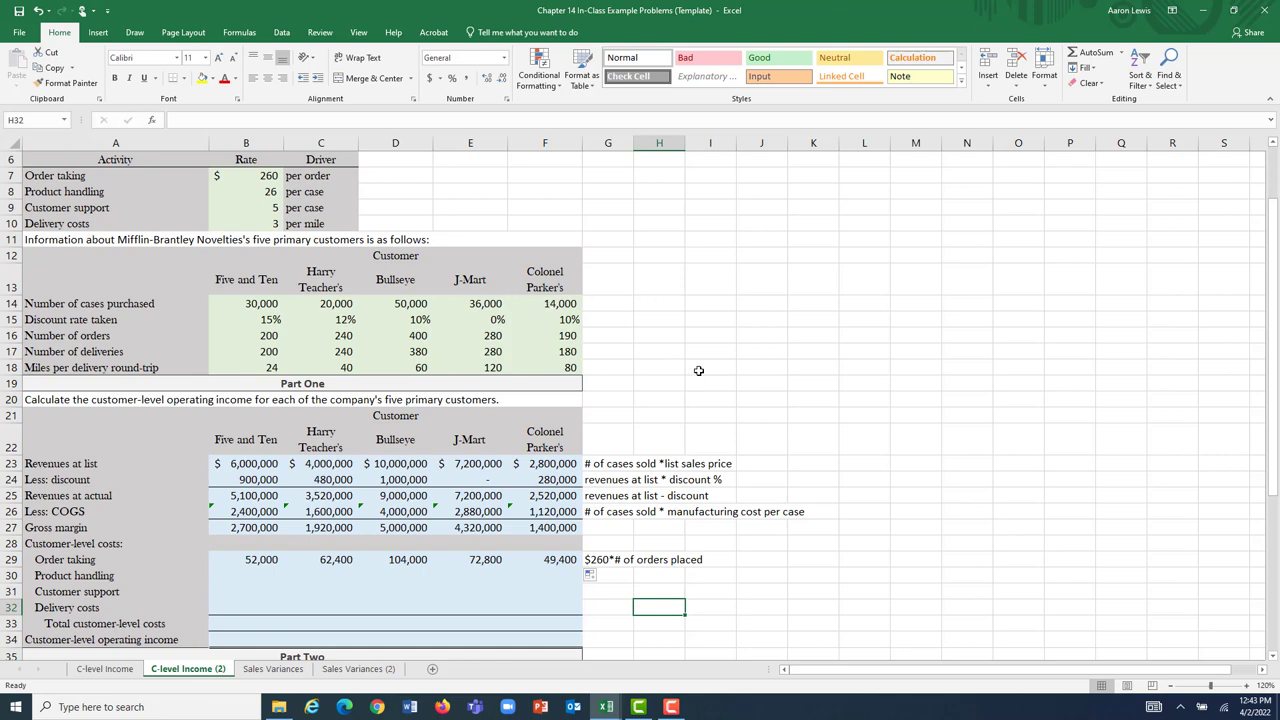
# Add the note "$26 * # of cases sold" in G30 beside the product handling row.
pyautogui.doubleClick(622, 574)
pyautogui.write('$26')
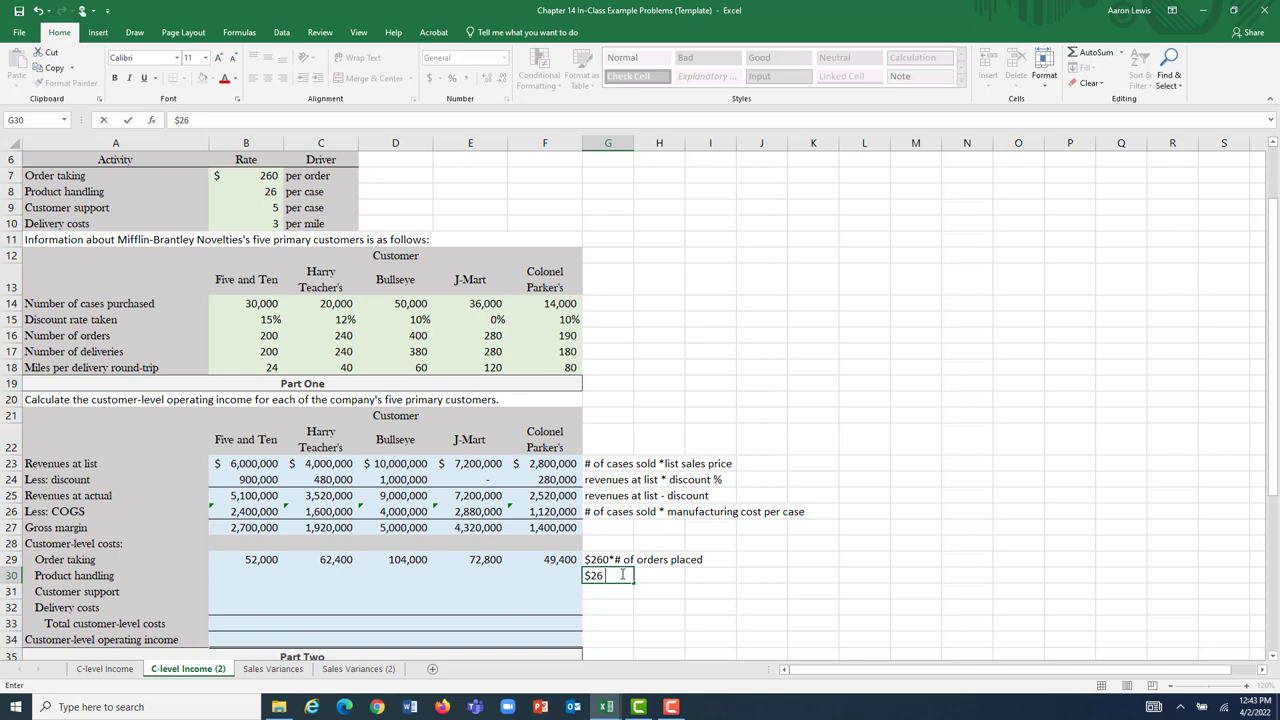
pyautogui.write(' * # of cases sold')
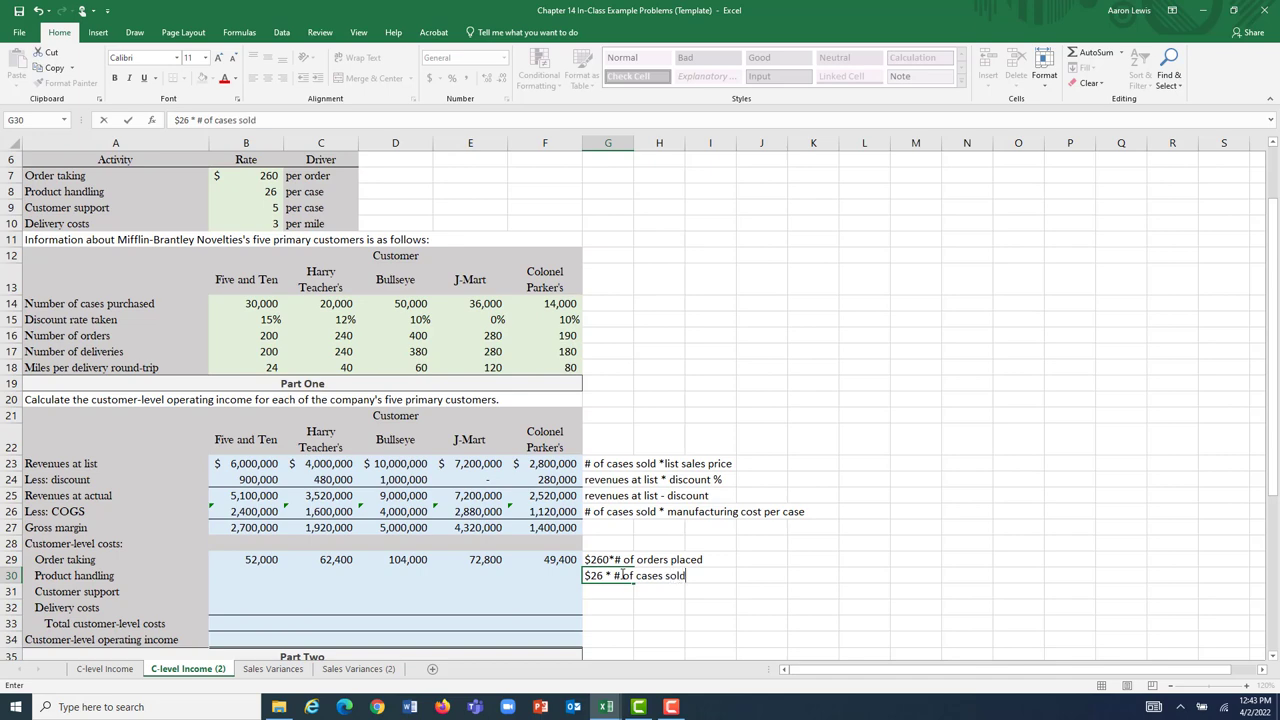
# Calculate product handling costs with =$B$8*B14 in B30 and fill the formula across to F30.
pyautogui.click(254, 577)
pyautogui.write('=')
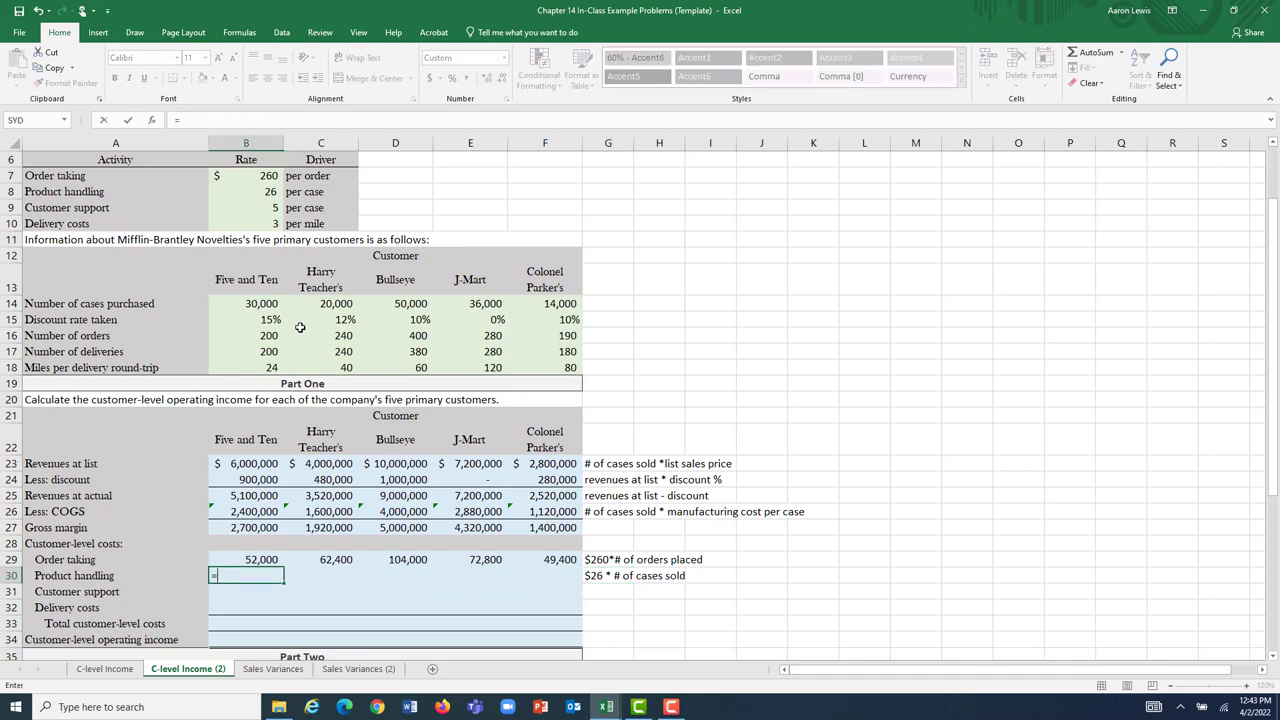
pyautogui.click(266, 191)
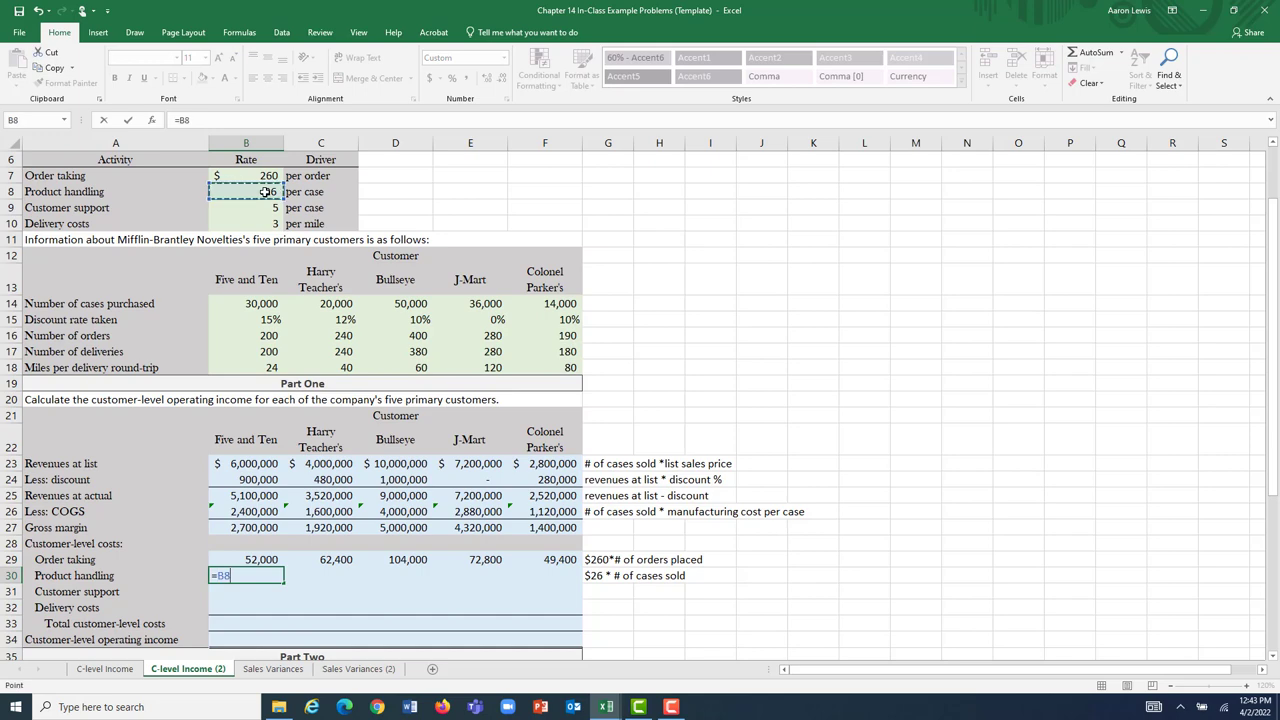
pyautogui.press('F4')
pyautogui.write('*')
pyautogui.click(268, 306)
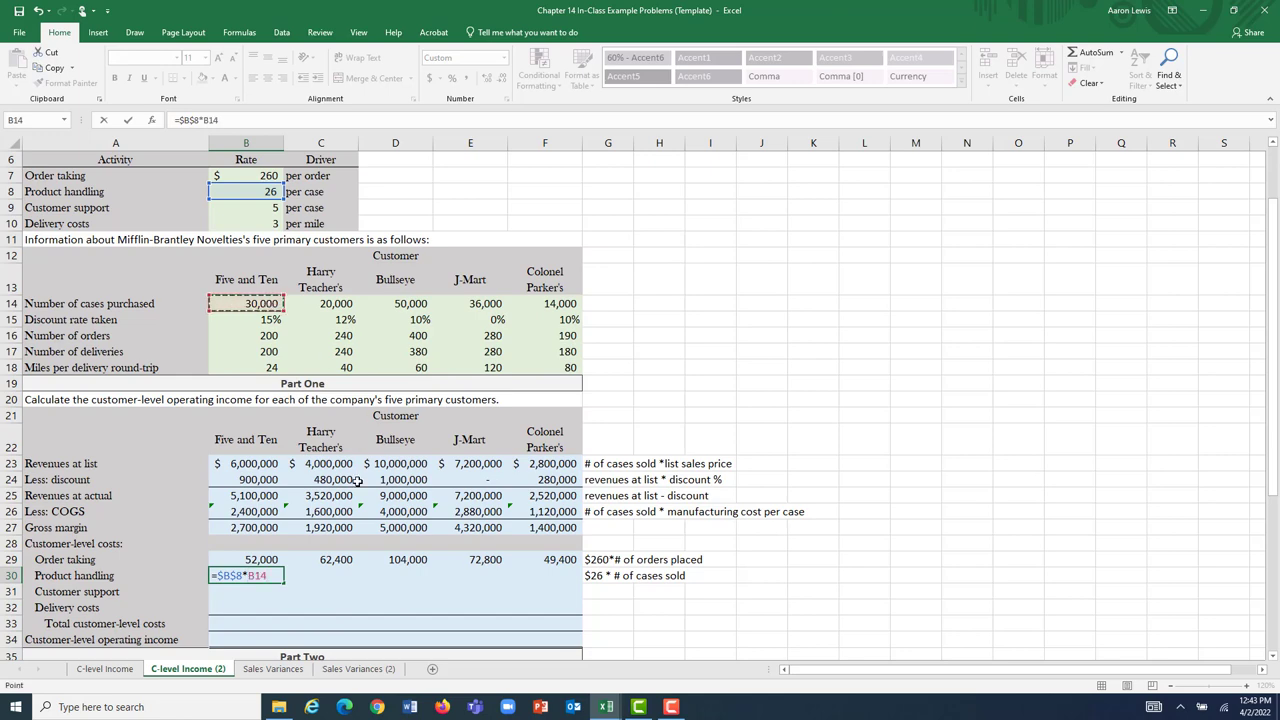
pyautogui.press('Return')
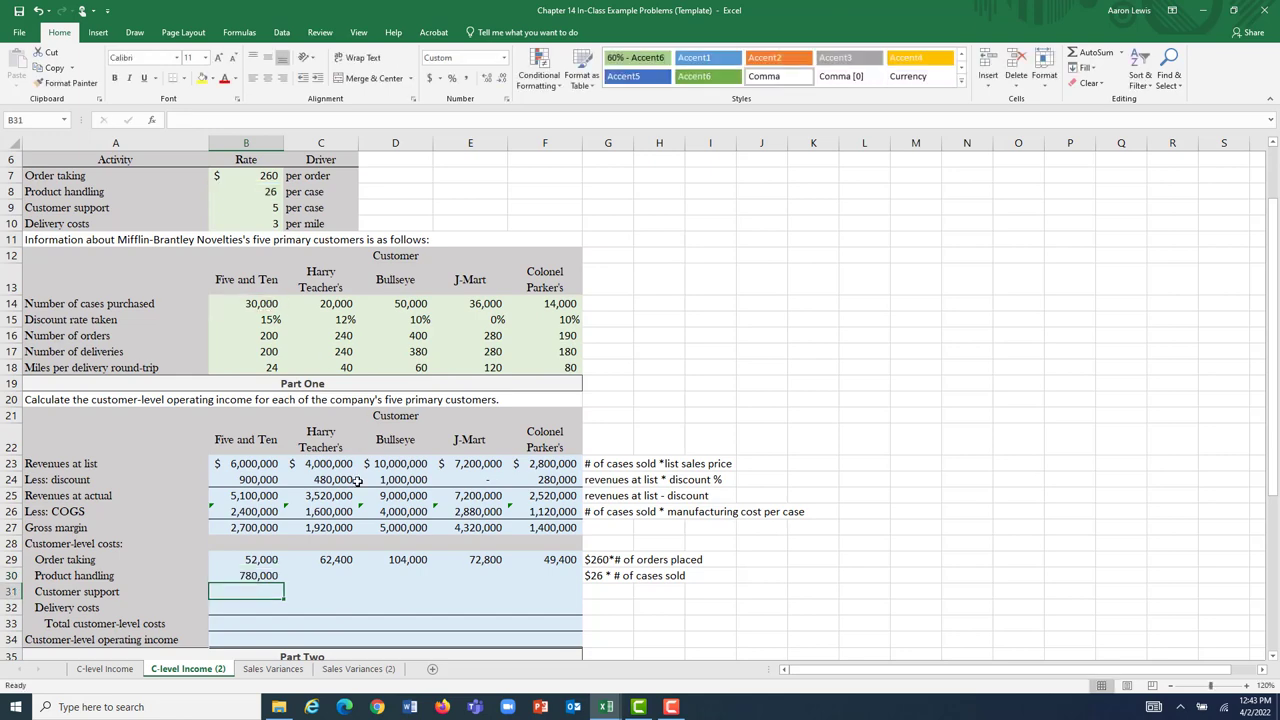
pyautogui.click(253, 577)
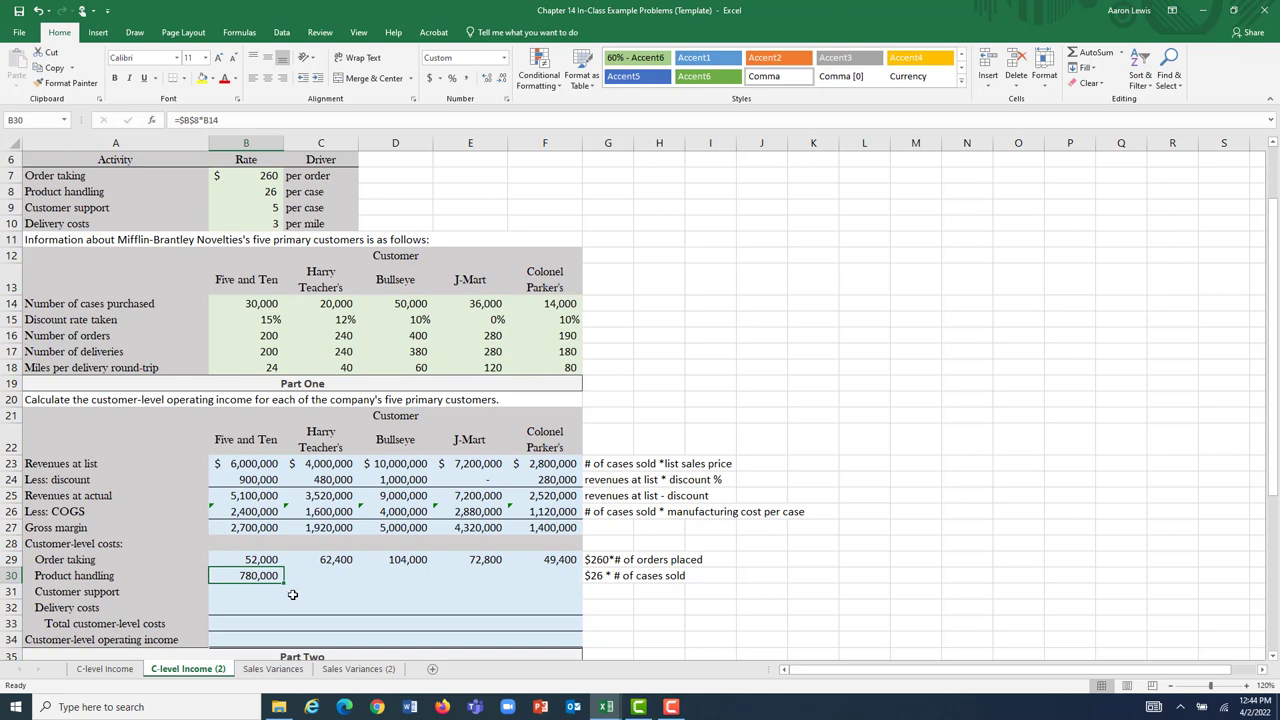
pyautogui.moveTo(284, 583); pyautogui.dragTo(576, 576)
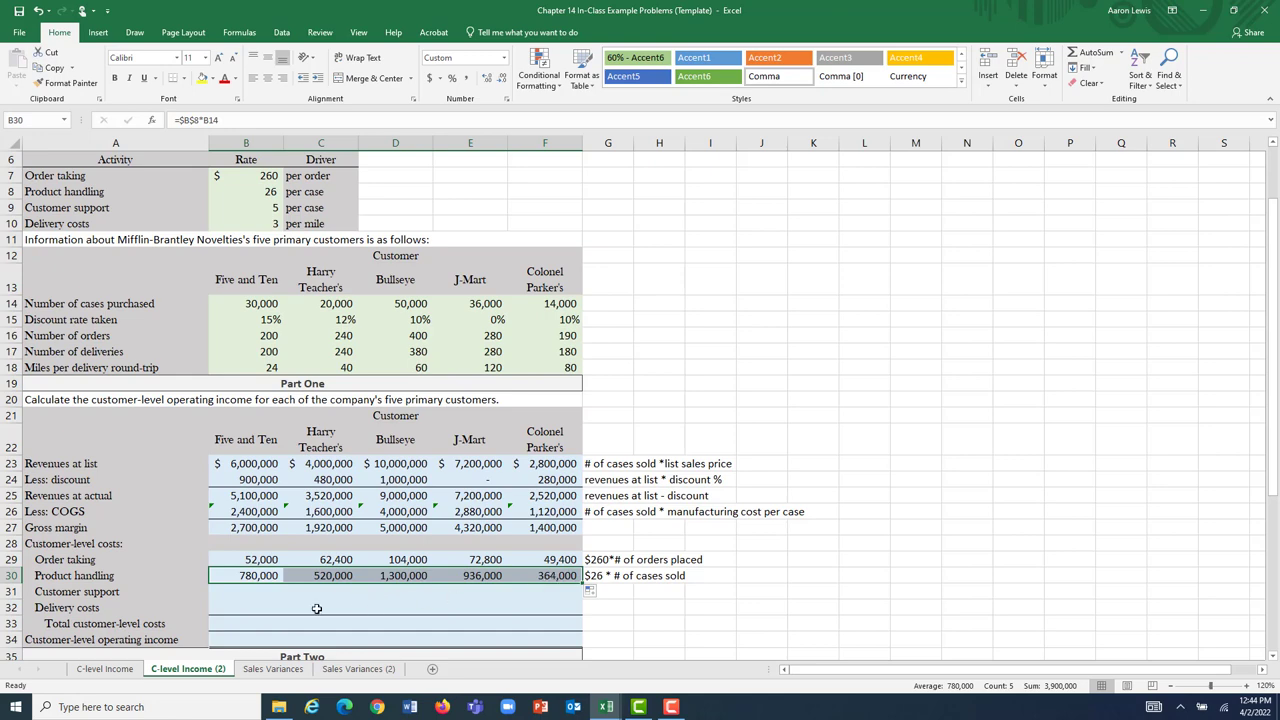
# Add the note "$5*# of cases sold" in G31 beside the customer support row.
pyautogui.click(243, 591)
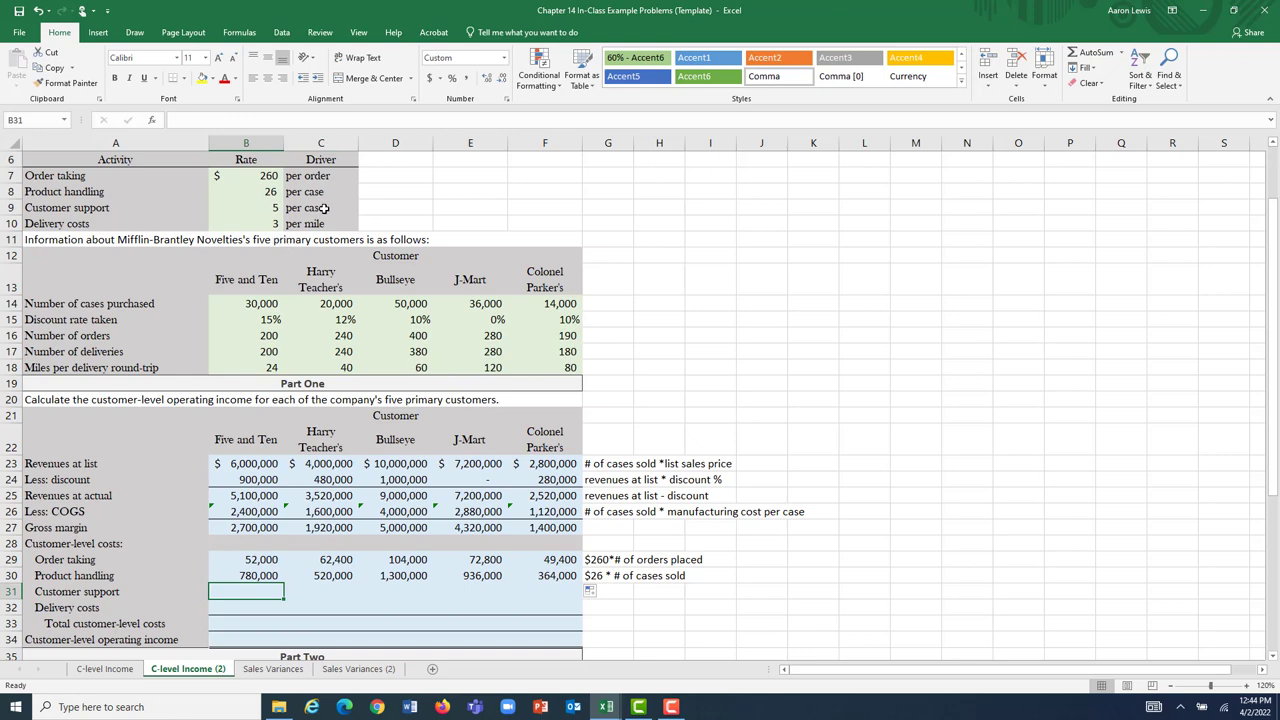
pyautogui.click(617, 594)
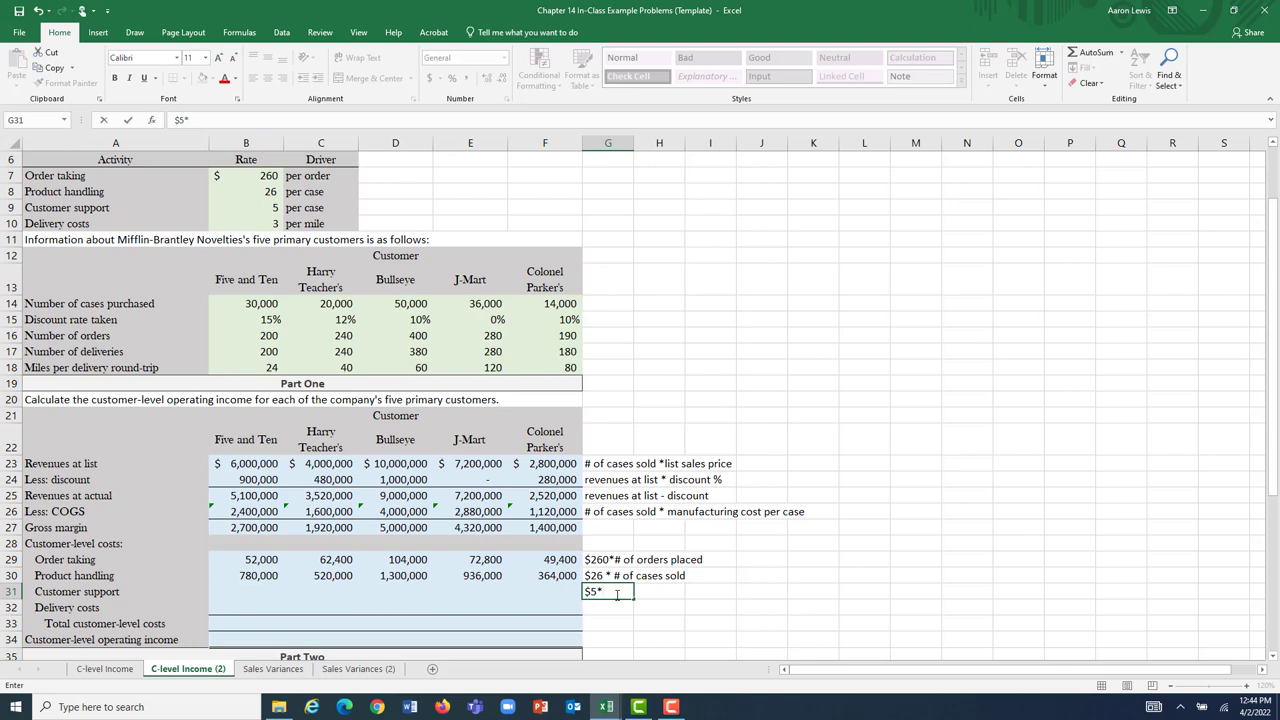
pyautogui.write('$5*# of cases sold')
# Calculate customer support costs with =$B$9*B14 in B31 and fill the formula across to F31.
pyautogui.click(251, 593)
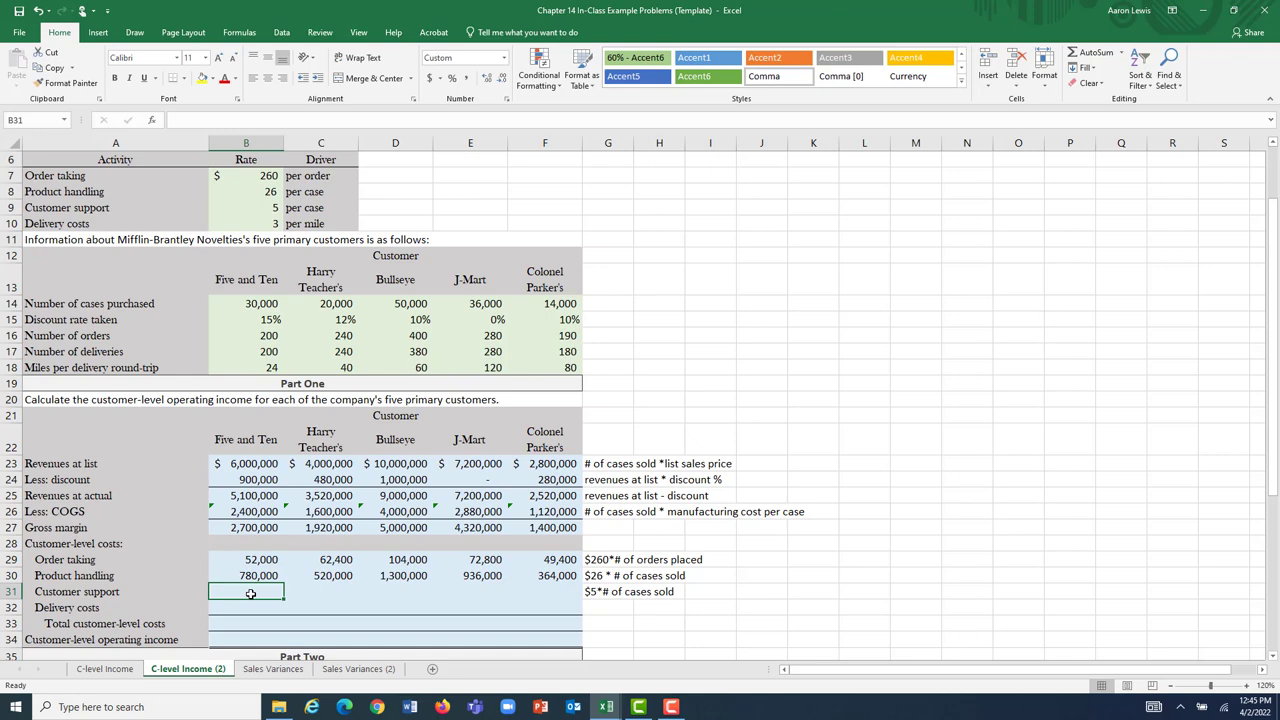
pyautogui.write('=')
pyautogui.click(273, 209)
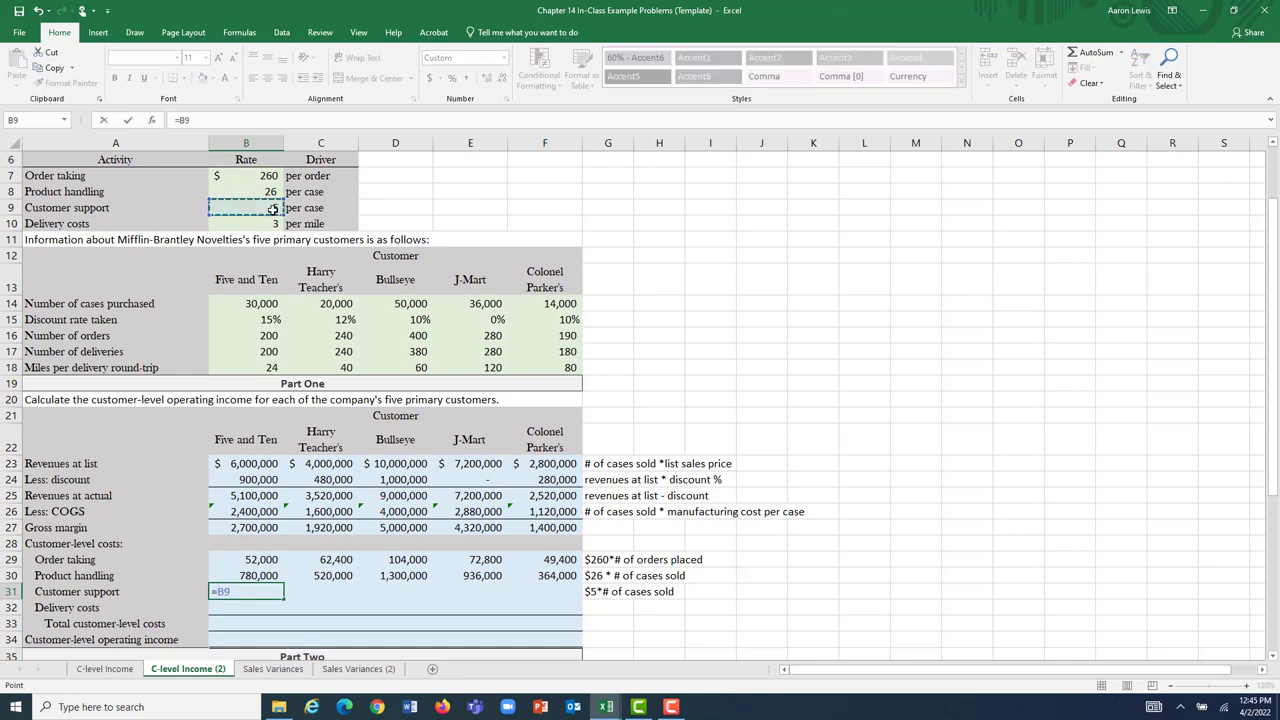
pyautogui.press('F4')
pyautogui.write('*')
pyautogui.click(262, 303)
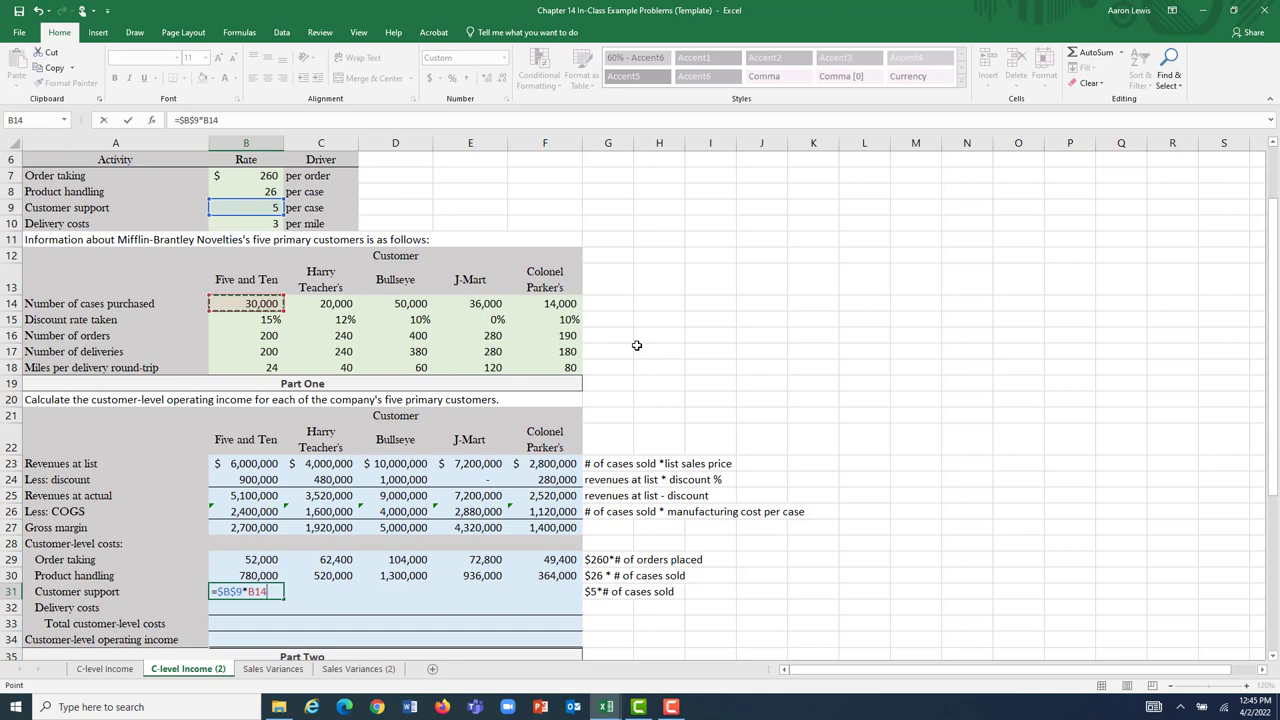
pyautogui.press('Return')
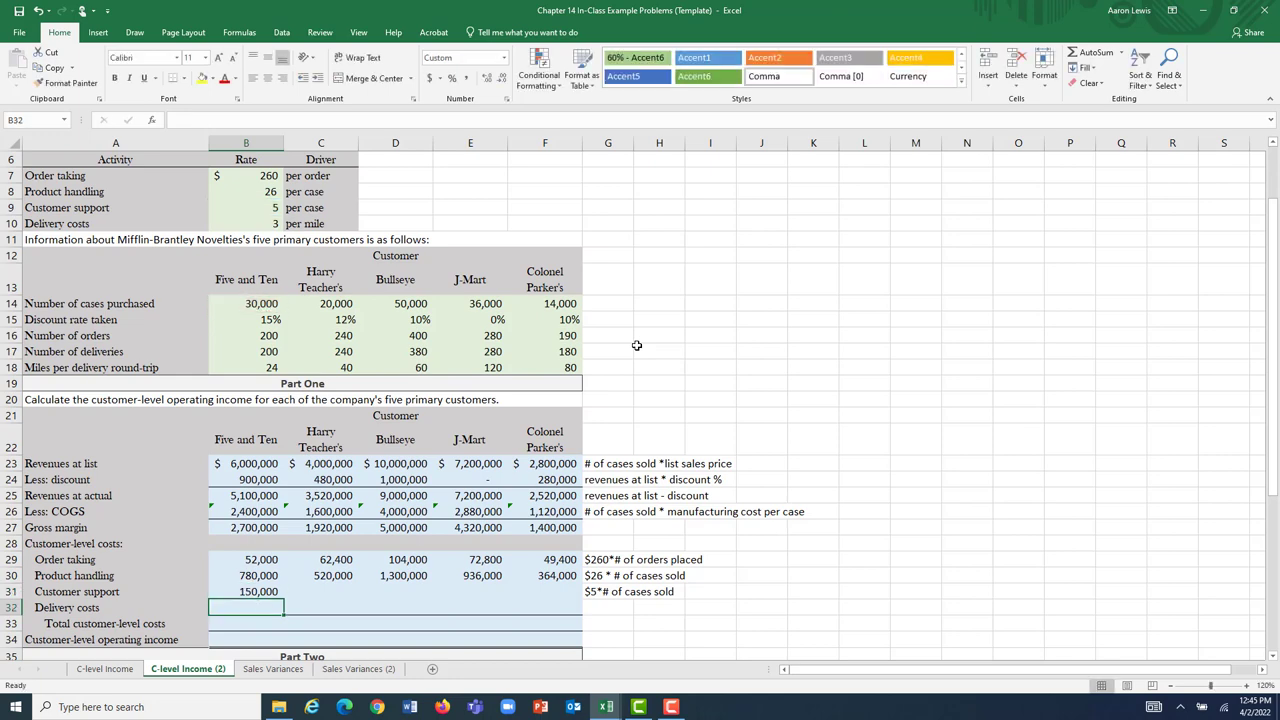
pyautogui.click(265, 591)
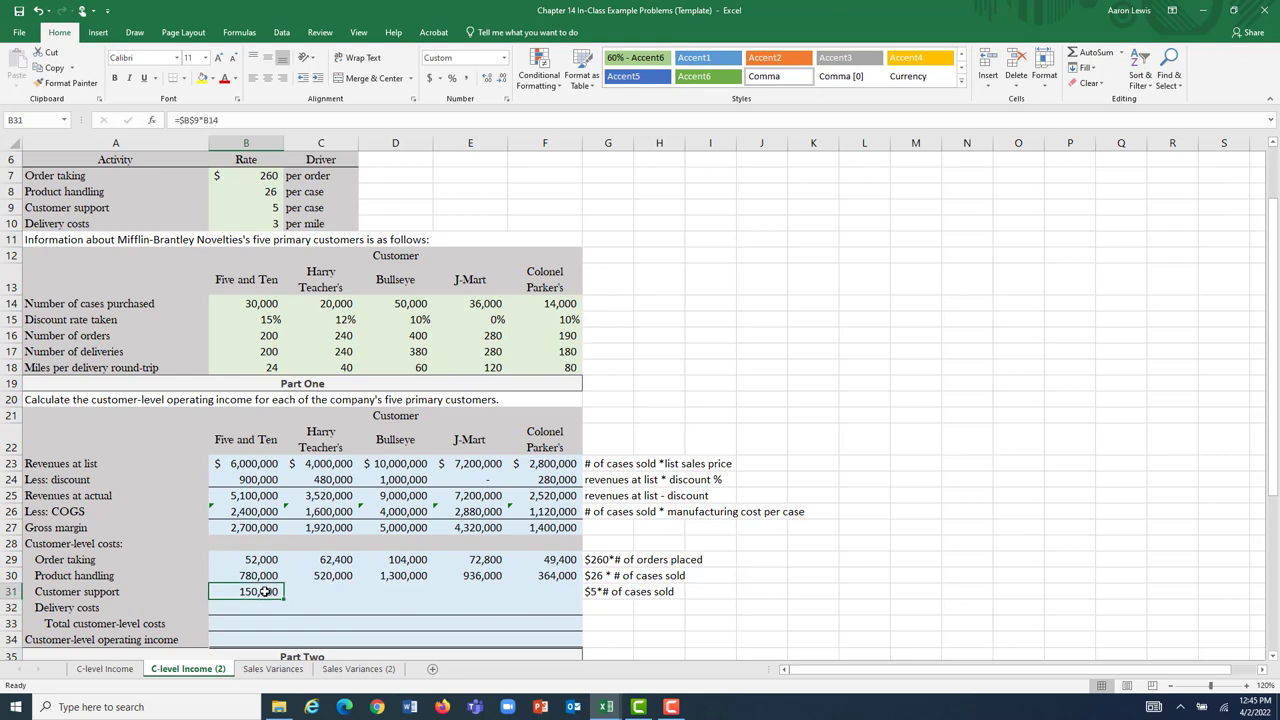
pyautogui.moveTo(284, 598); pyautogui.dragTo(352, 596)
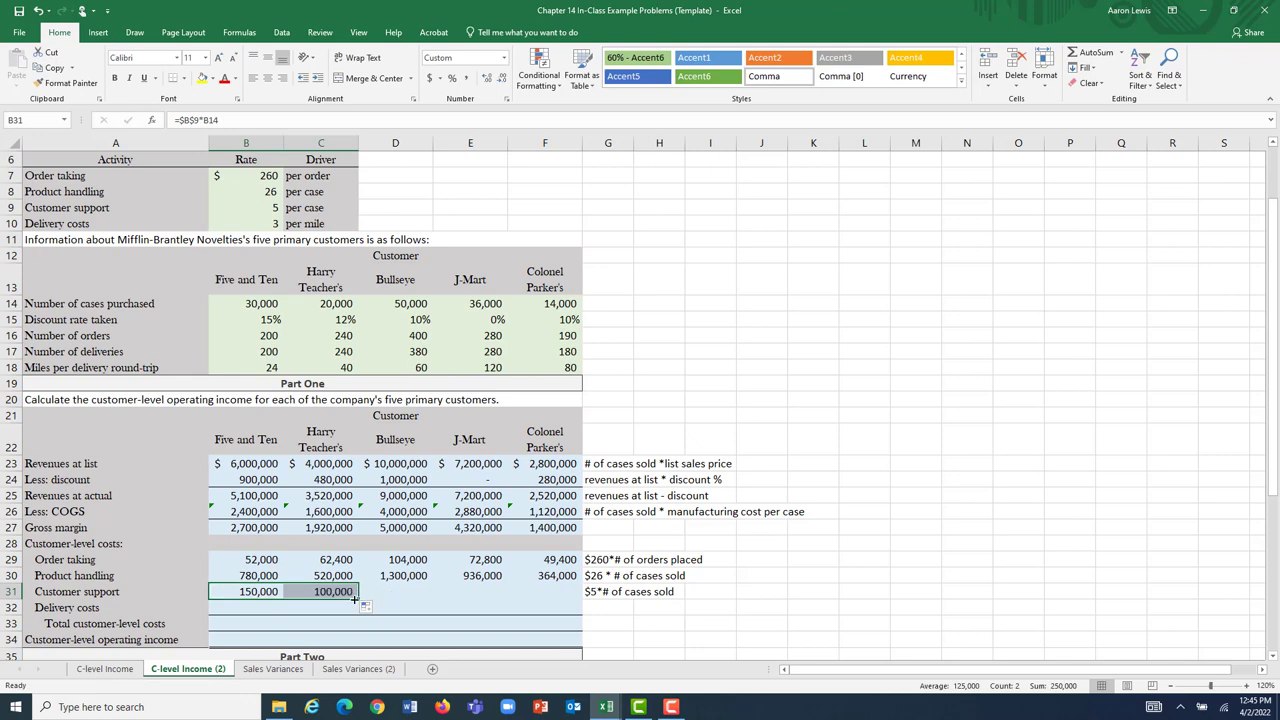
pyautogui.moveTo(360, 603); pyautogui.dragTo(571, 596)
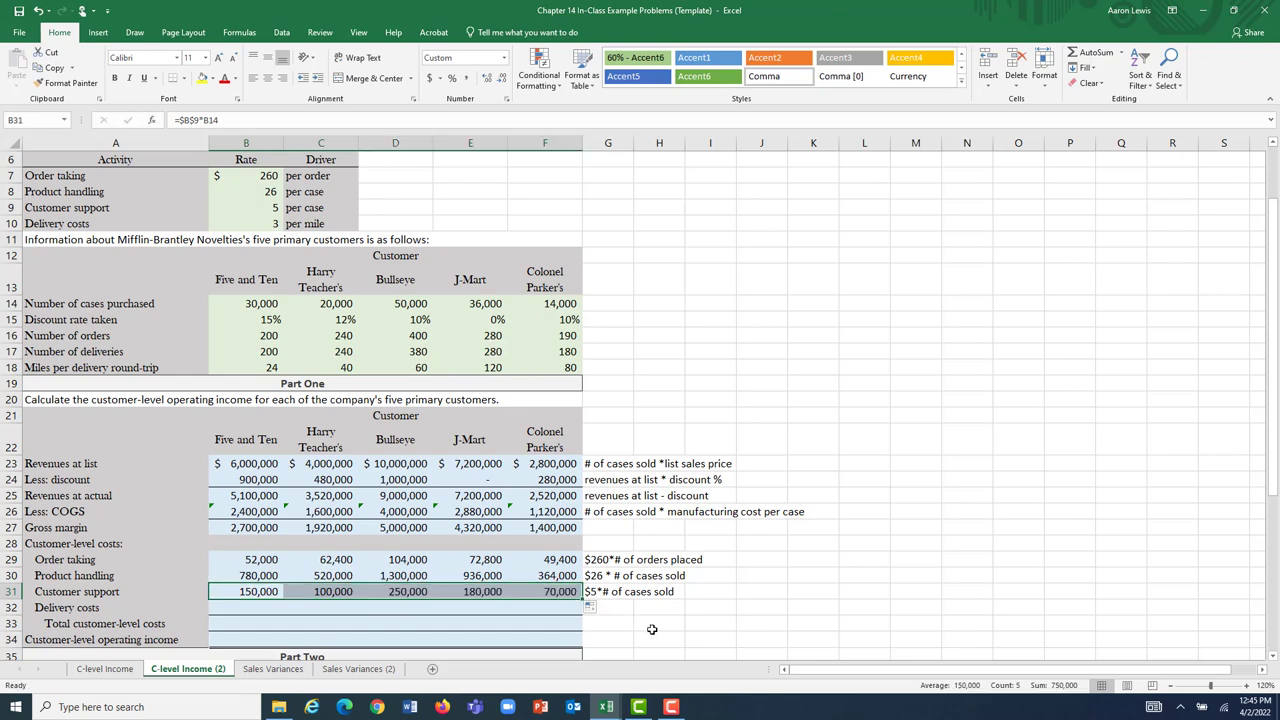
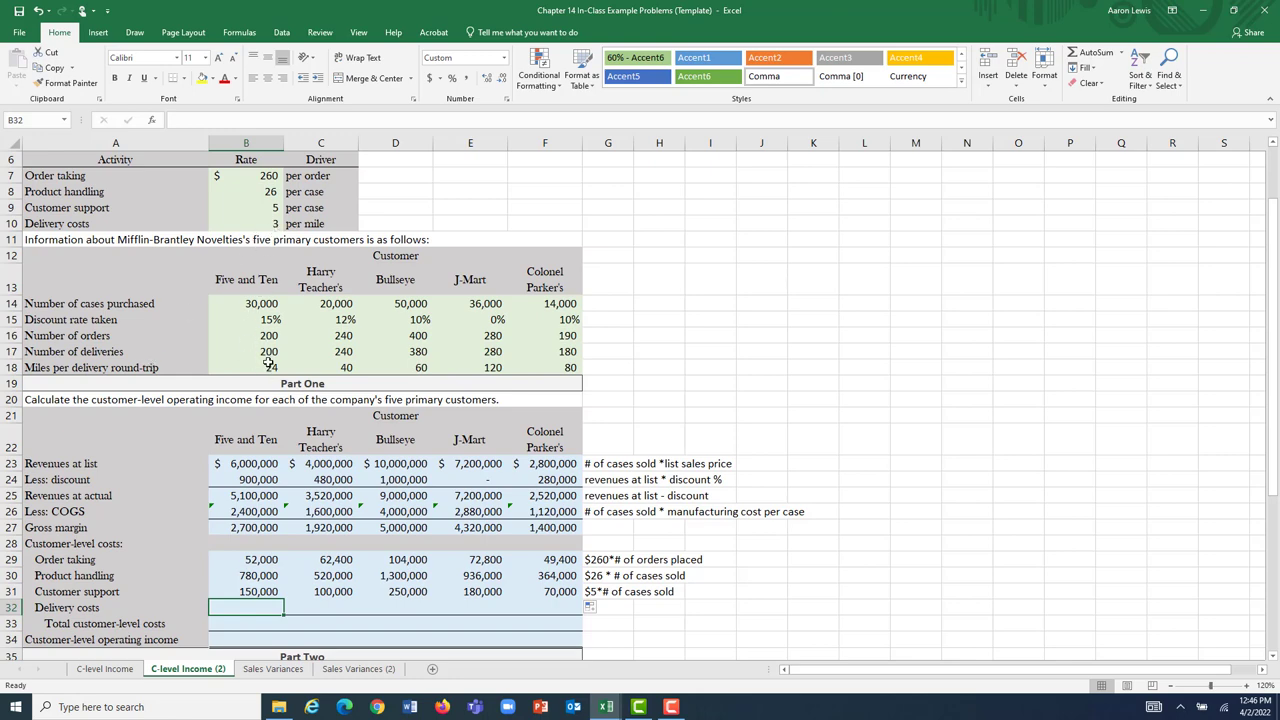
# Add the note "# of deliveries * miles per delivery *$3" in G32 beside the delivery costs row.
pyautogui.click(612, 608)
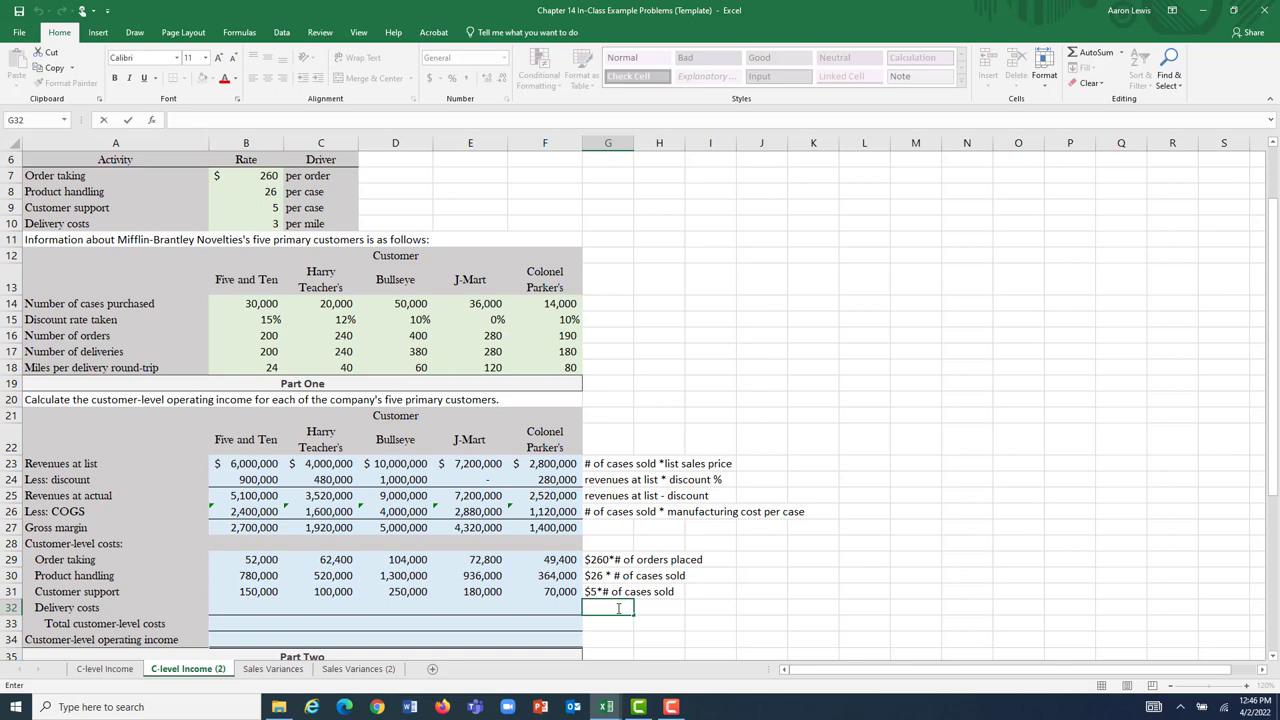
pyautogui.write('# of deliveries')
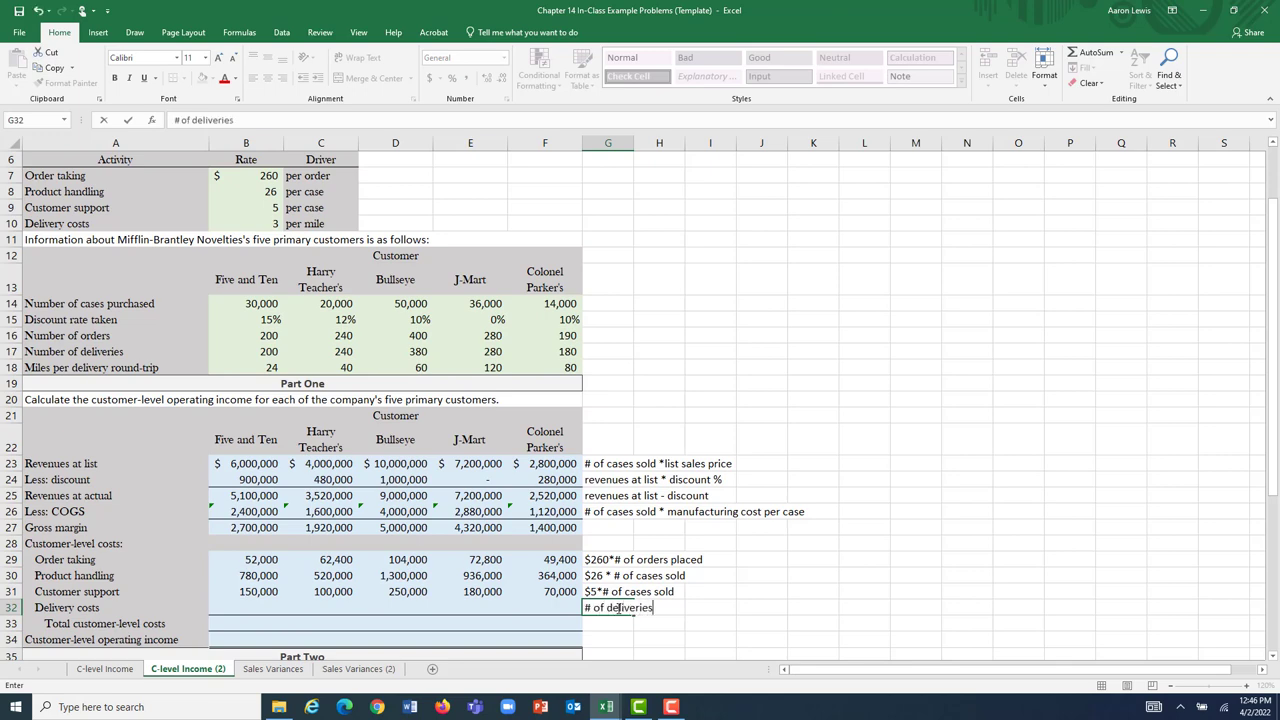
pyautogui.write(' * miles per delivery')
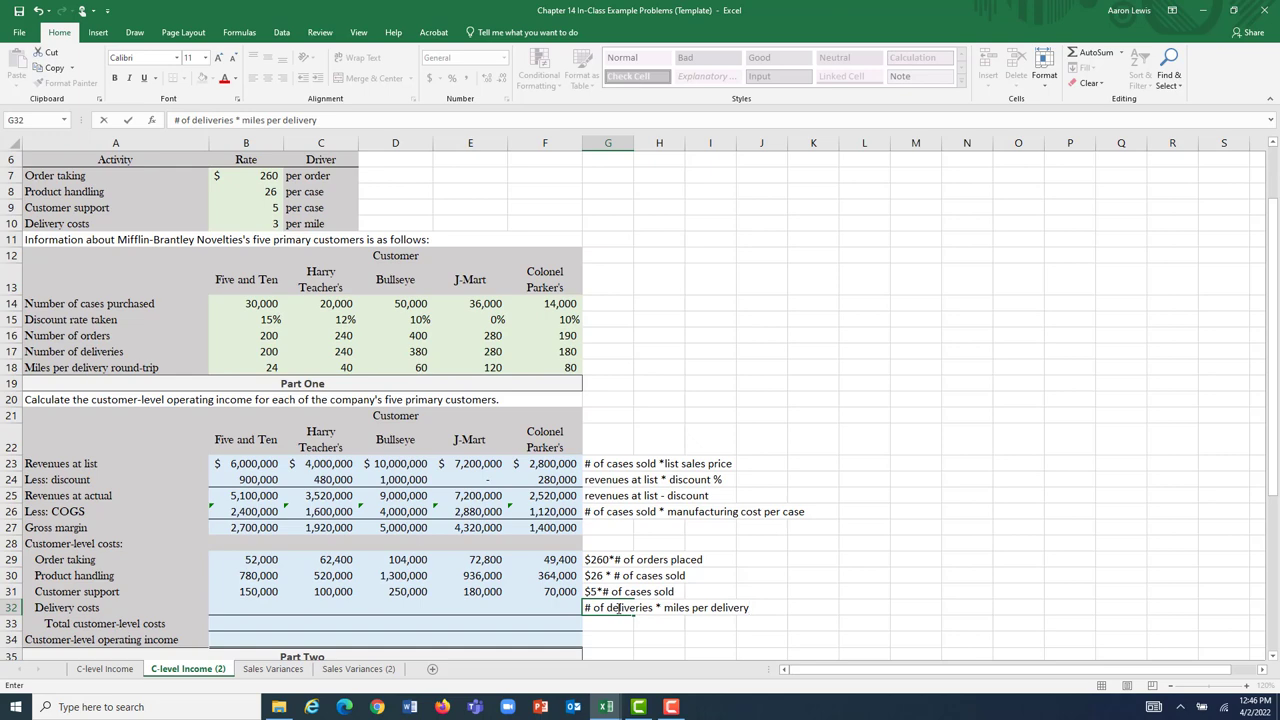
pyautogui.write('*$')
pyautogui.click(256, 606)
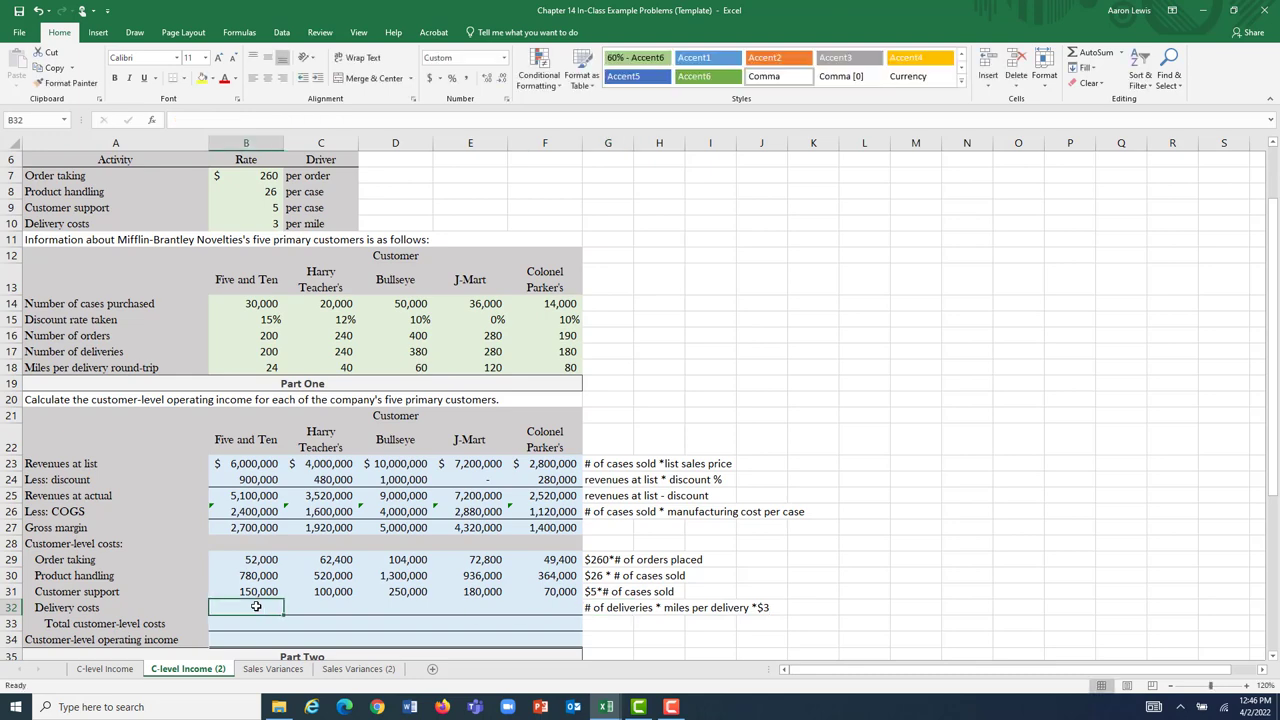
# Calculate Five and Ten's delivery costs in B32 with =B17*B18*B10.
pyautogui.write('=')
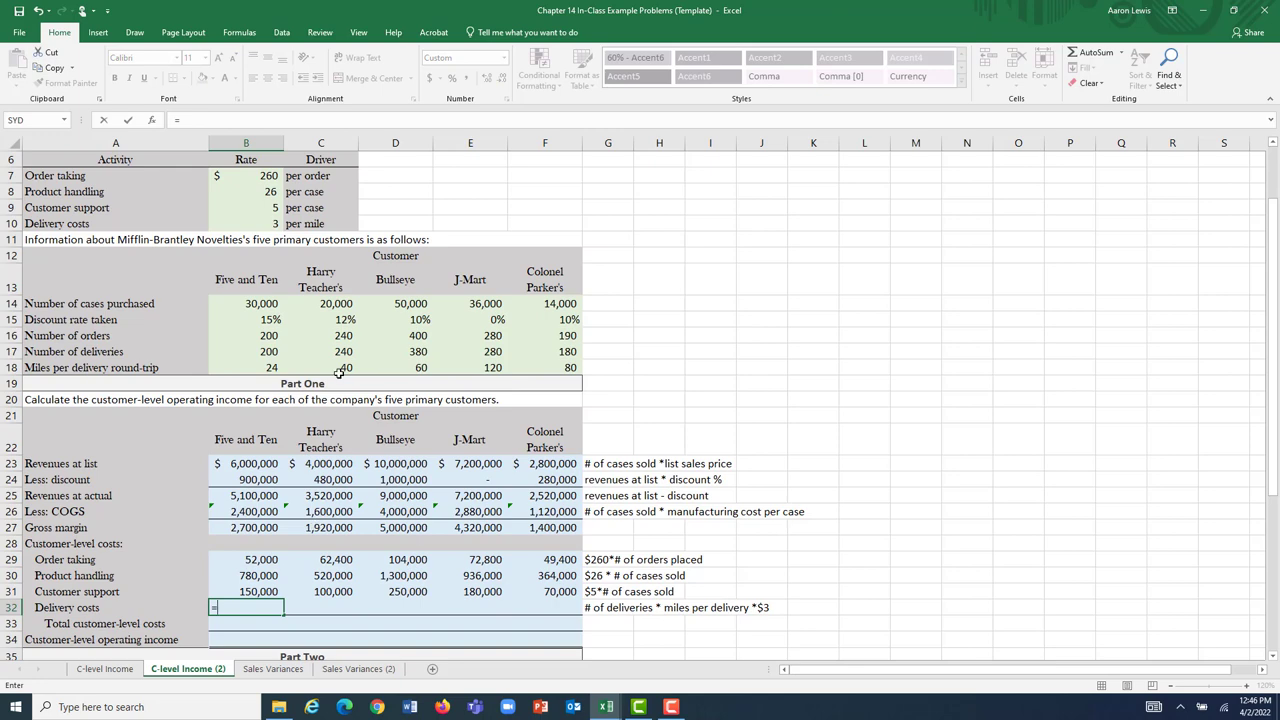
pyautogui.click(273, 349)
pyautogui.write('*')
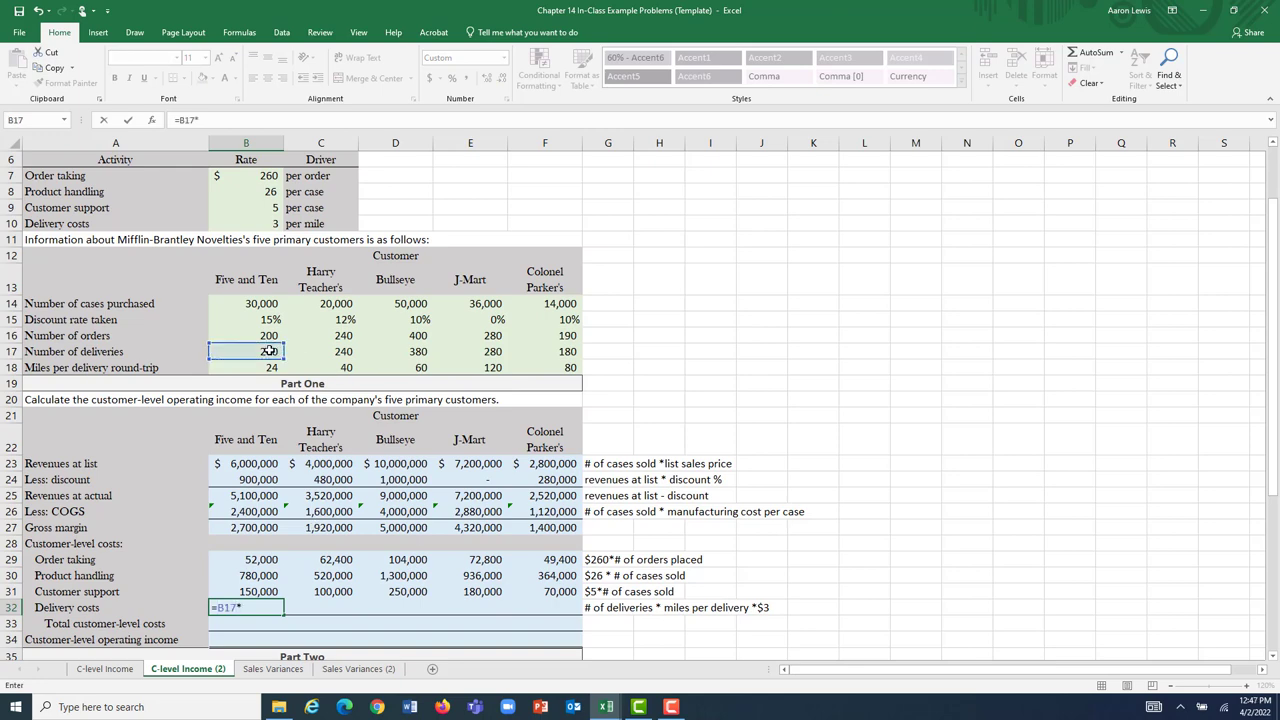
pyautogui.click(264, 367)
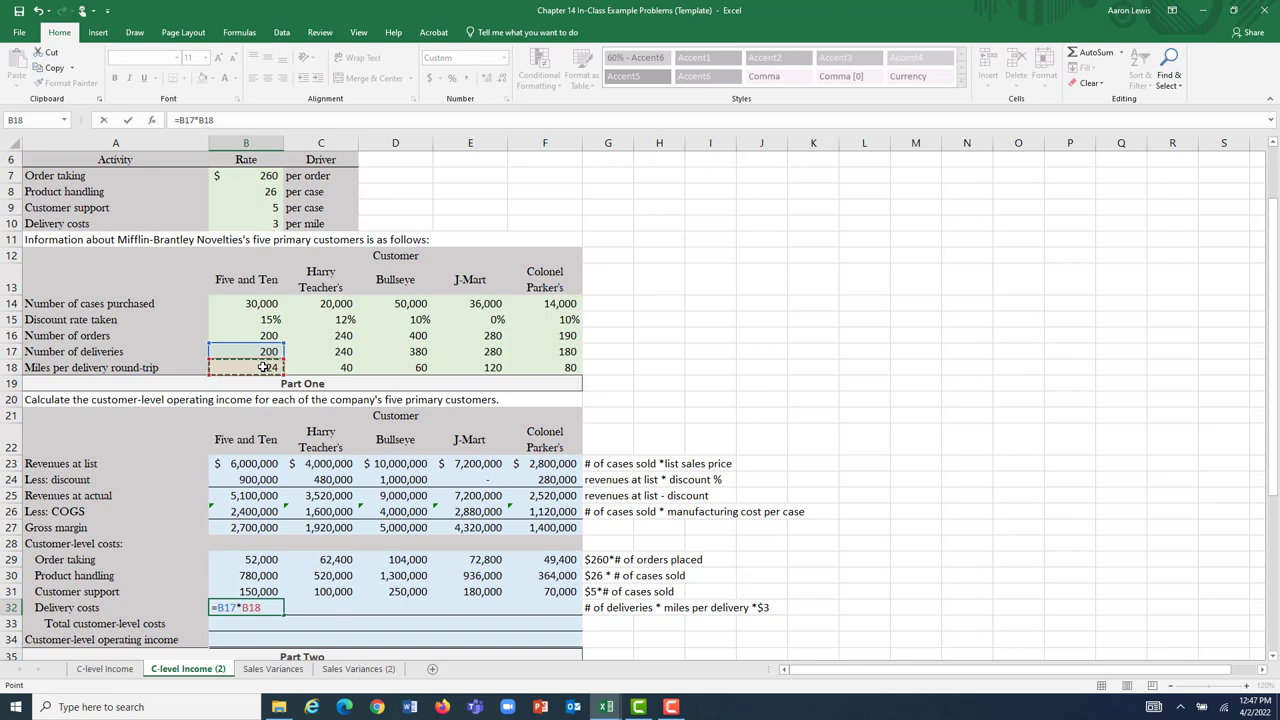
pyautogui.write('*')
pyautogui.click(265, 223)
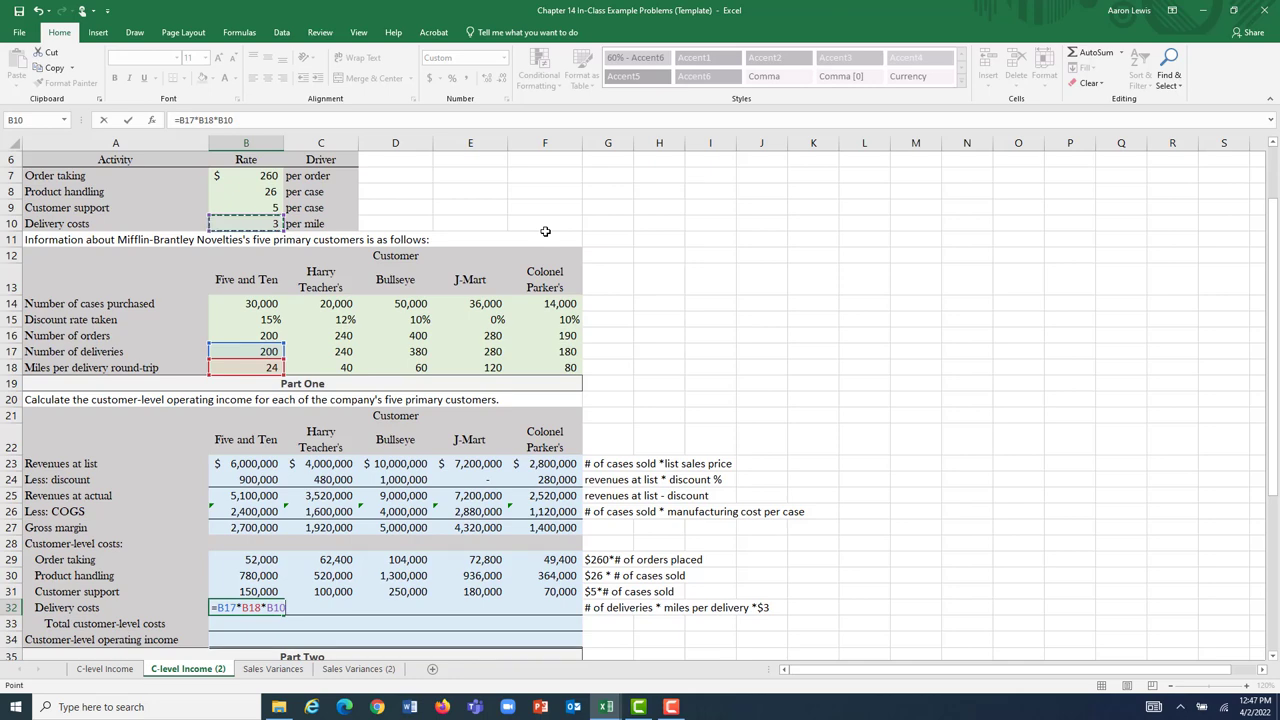
pyautogui.press('Return')
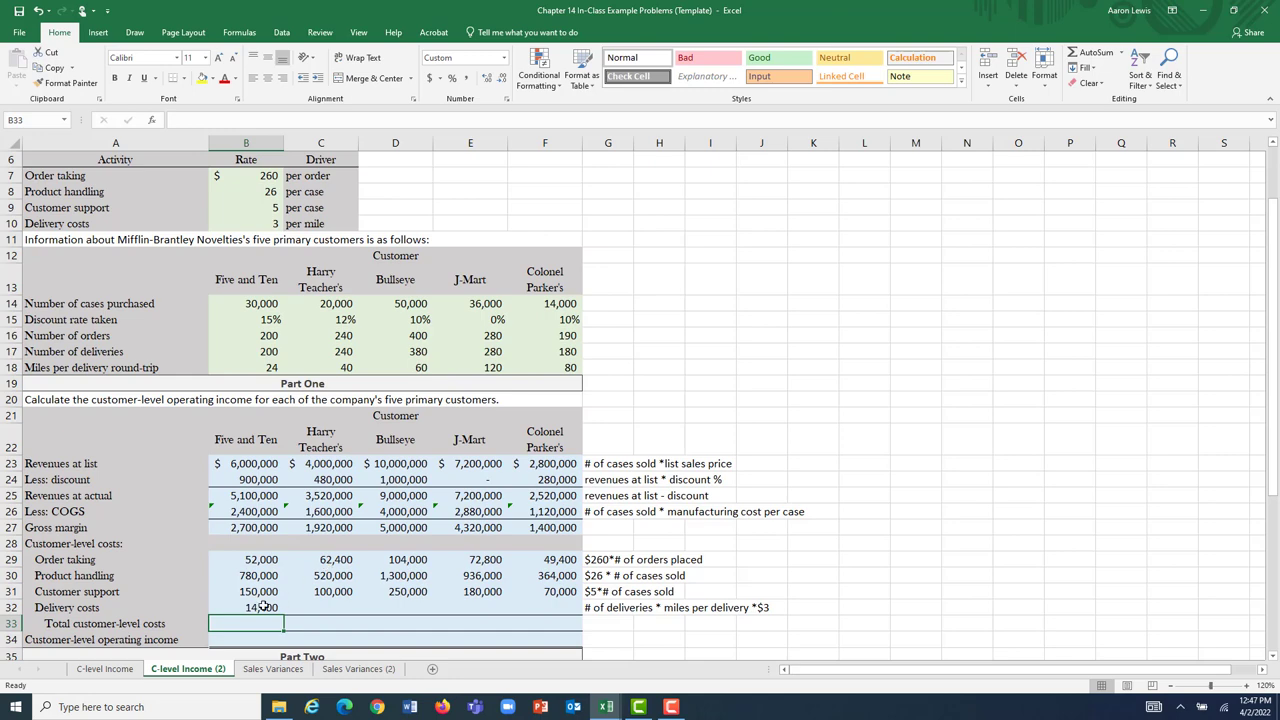
# Calculate Harry Teacher's delivery costs in C32 with =C17*C18*$B$10 and fill the formula across to F32.
pyautogui.click(327, 608)
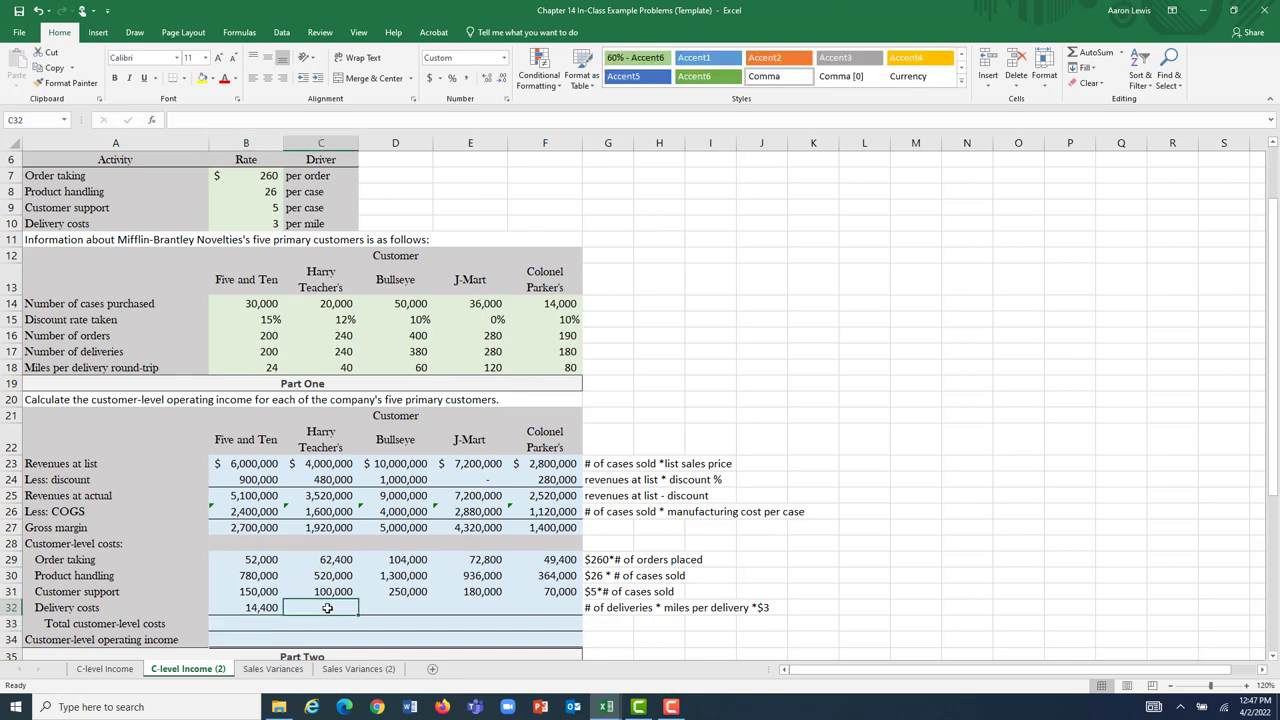
pyautogui.write('=')
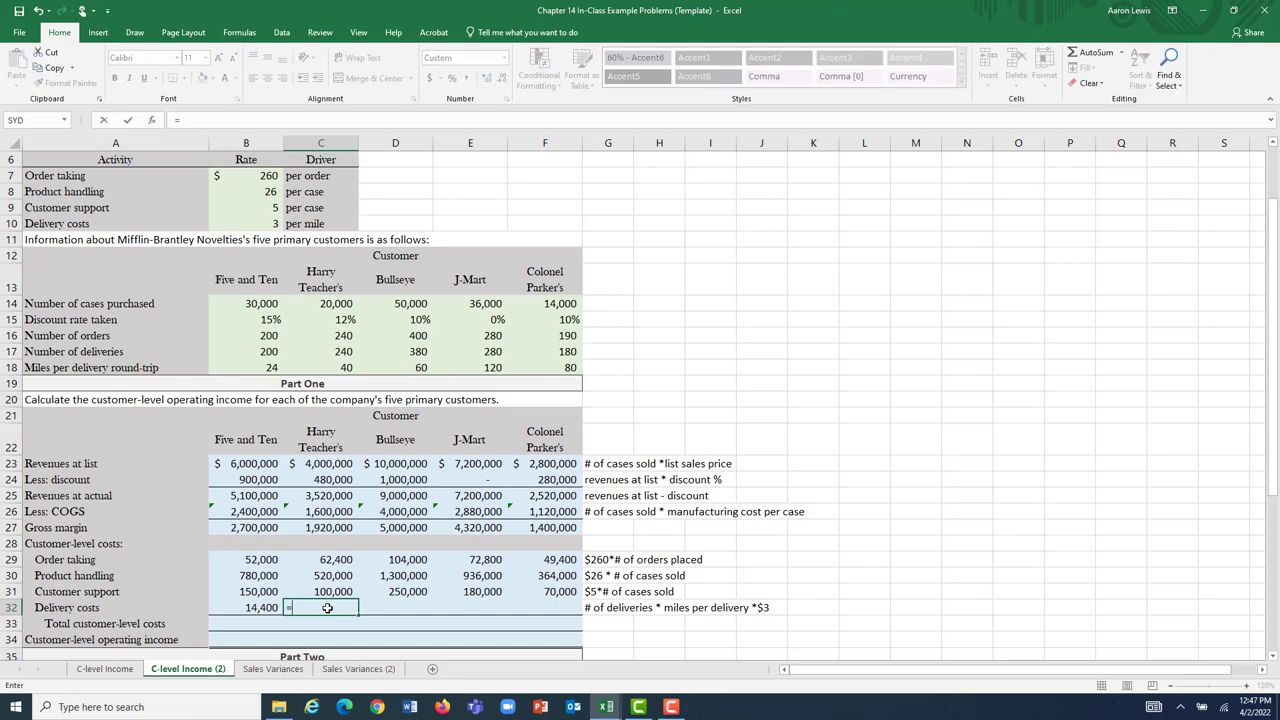
pyautogui.click(335, 351)
pyautogui.write('*')
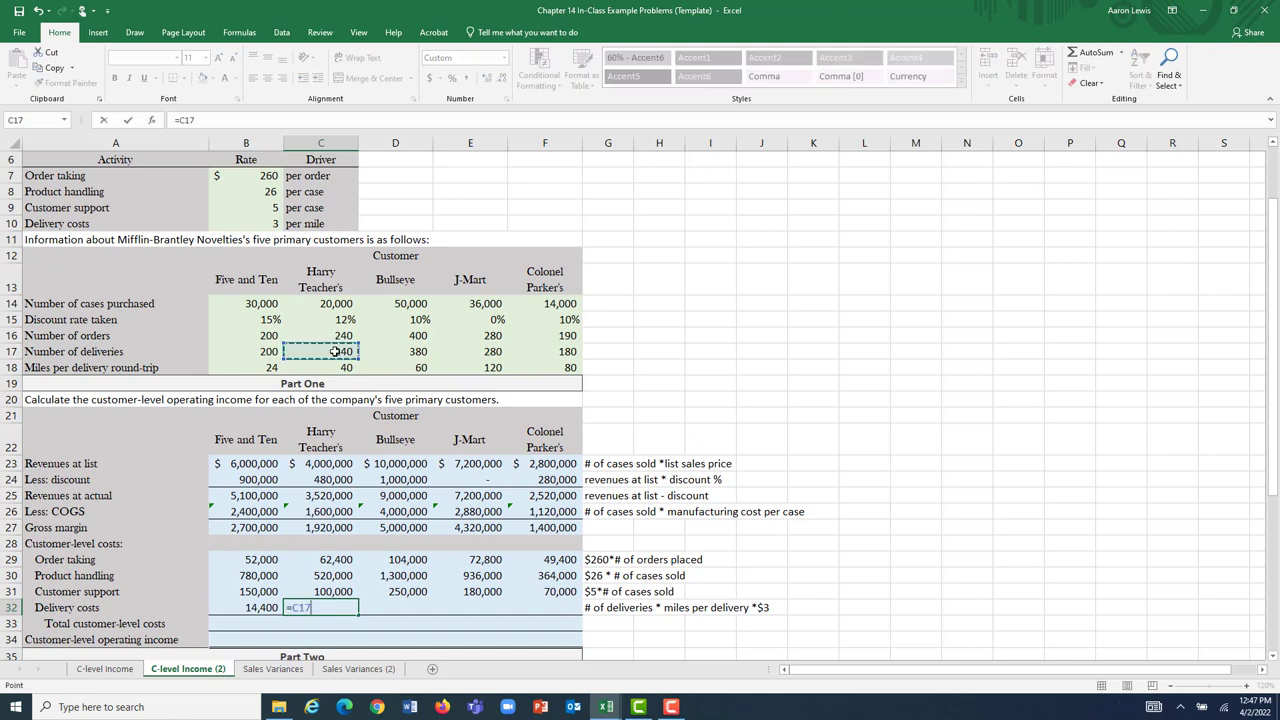
pyautogui.click(340, 366)
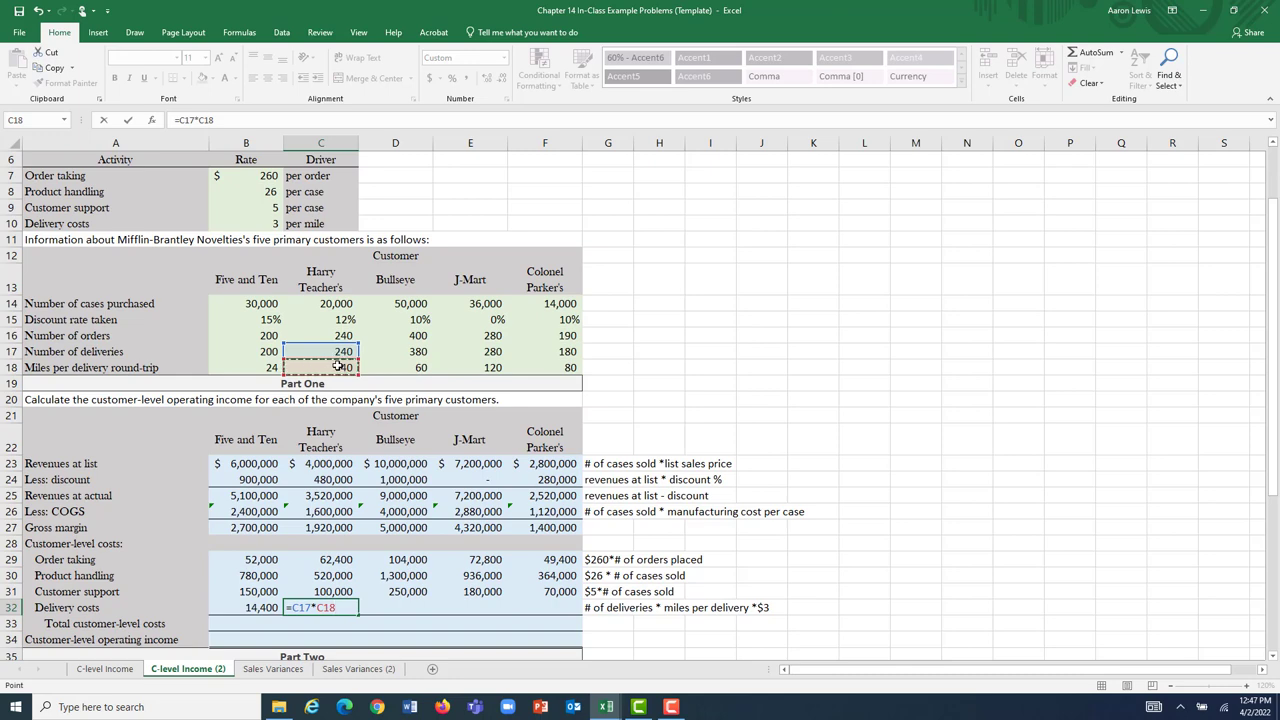
pyautogui.write('*')
pyautogui.click(266, 225)
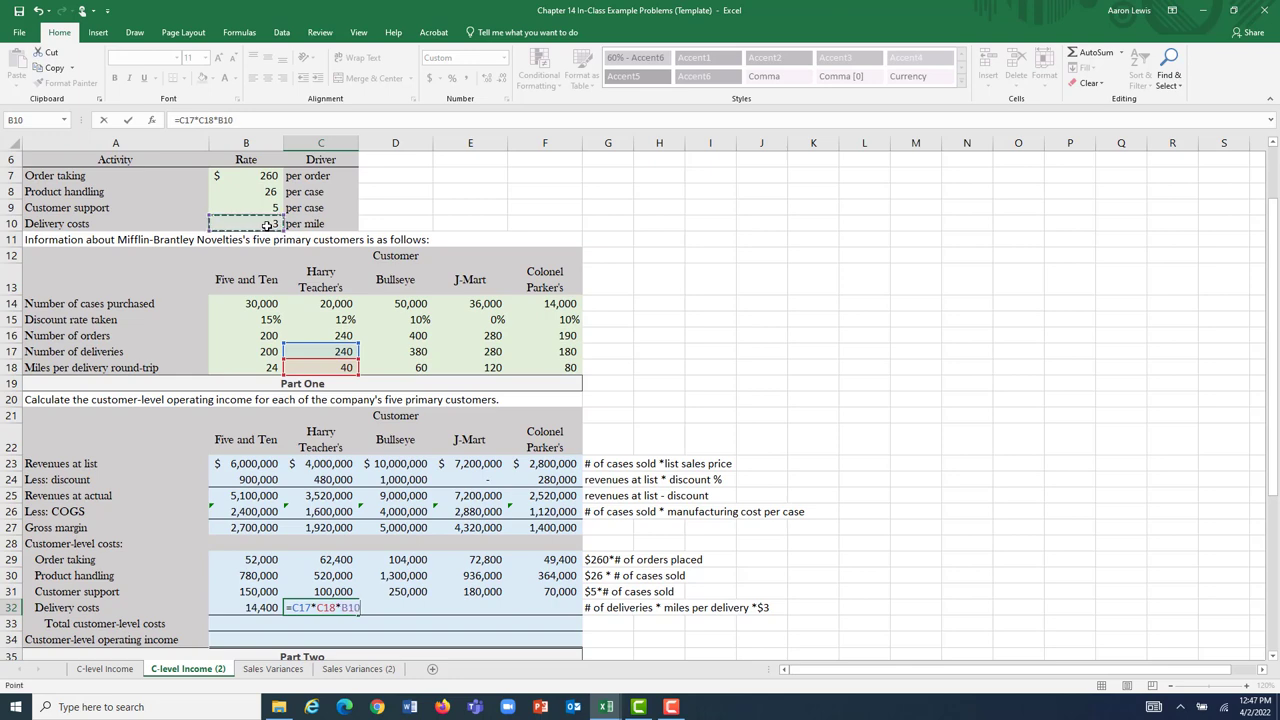
pyautogui.press('F4')
pyautogui.press('Return')
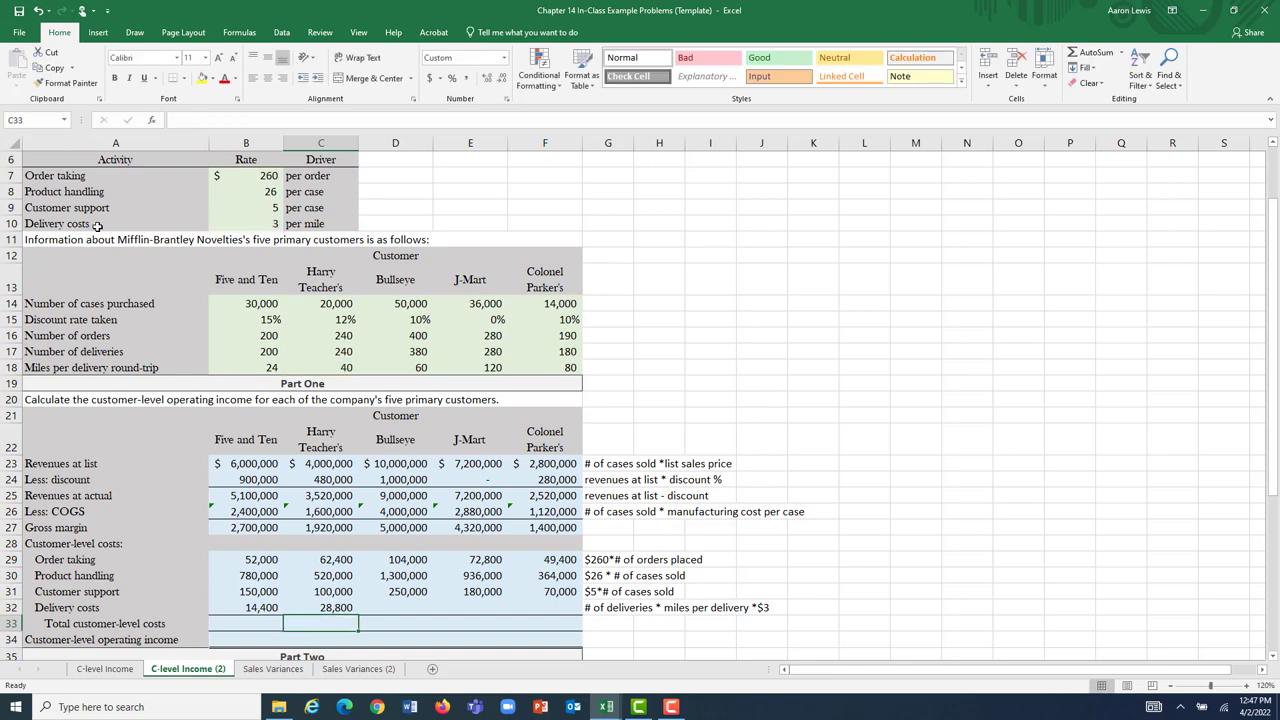
pyautogui.click(342, 607)
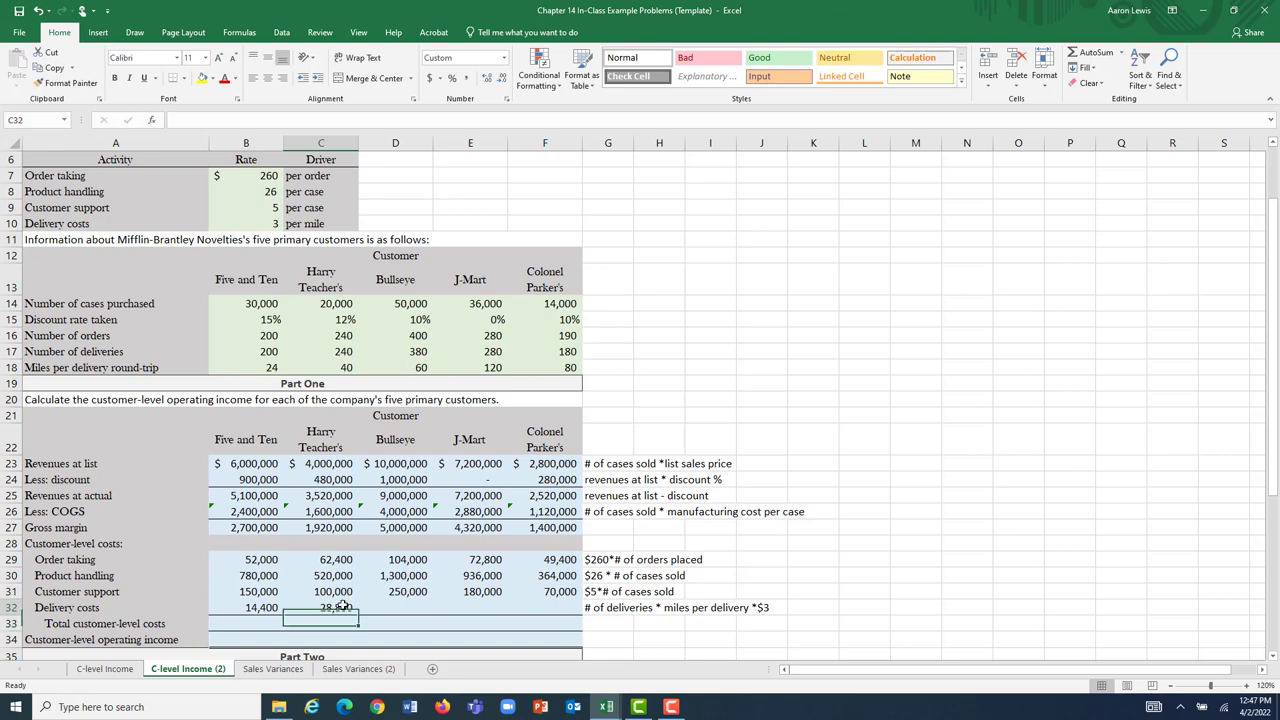
pyautogui.moveTo(357, 615); pyautogui.dragTo(570, 620)
pyautogui.click(700, 652)
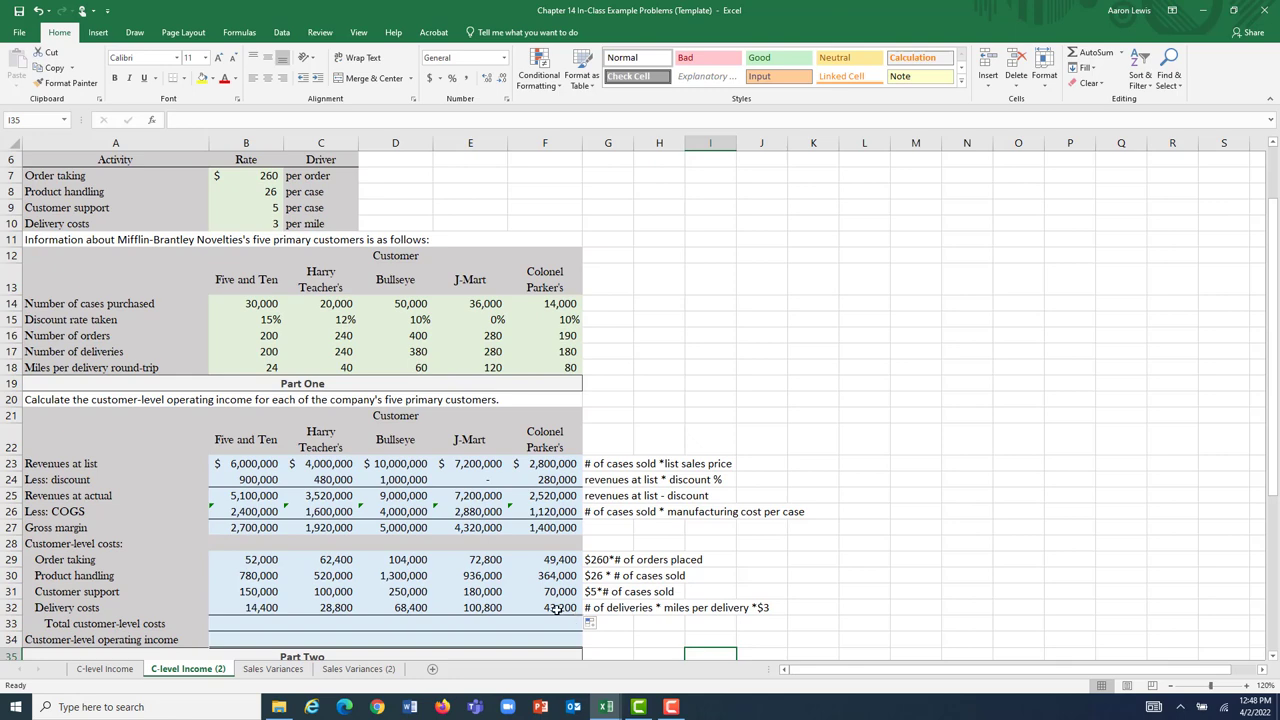
# Total the customer-level costs with =SUM(B29:B32) in B33 and fill the formula across to F33.
pyautogui.click(251, 623)
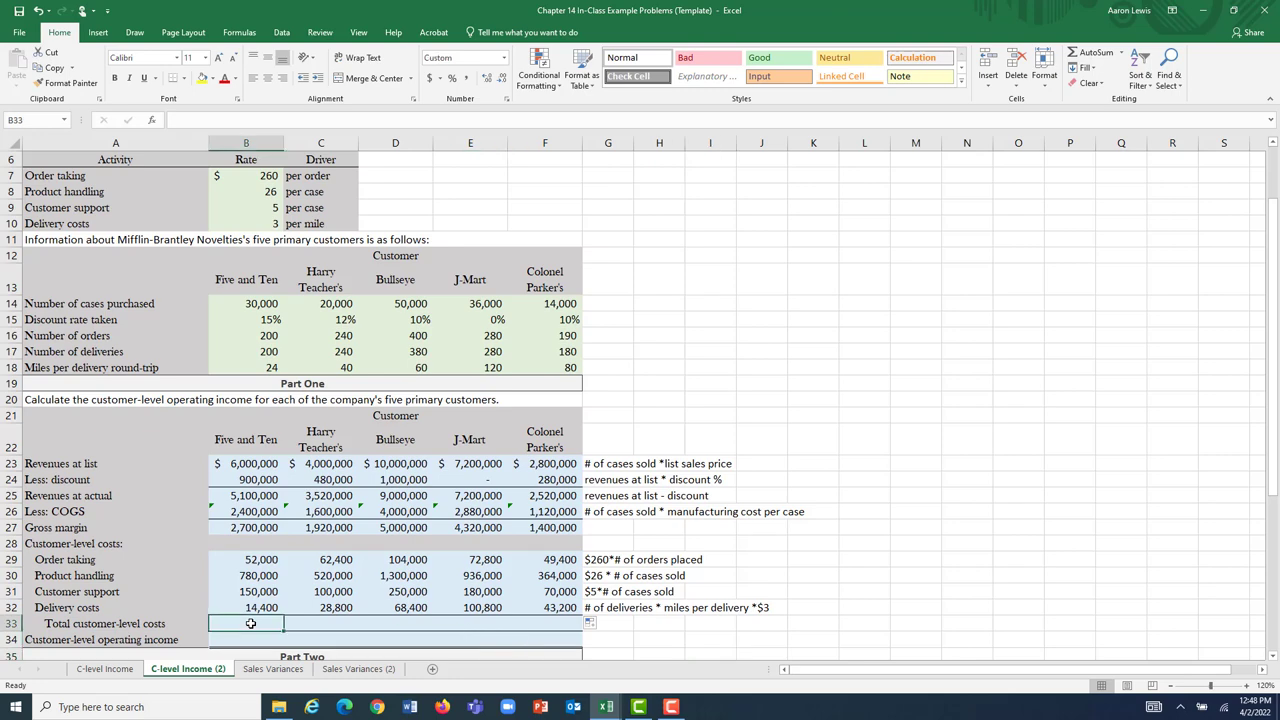
pyautogui.write('=sum(')
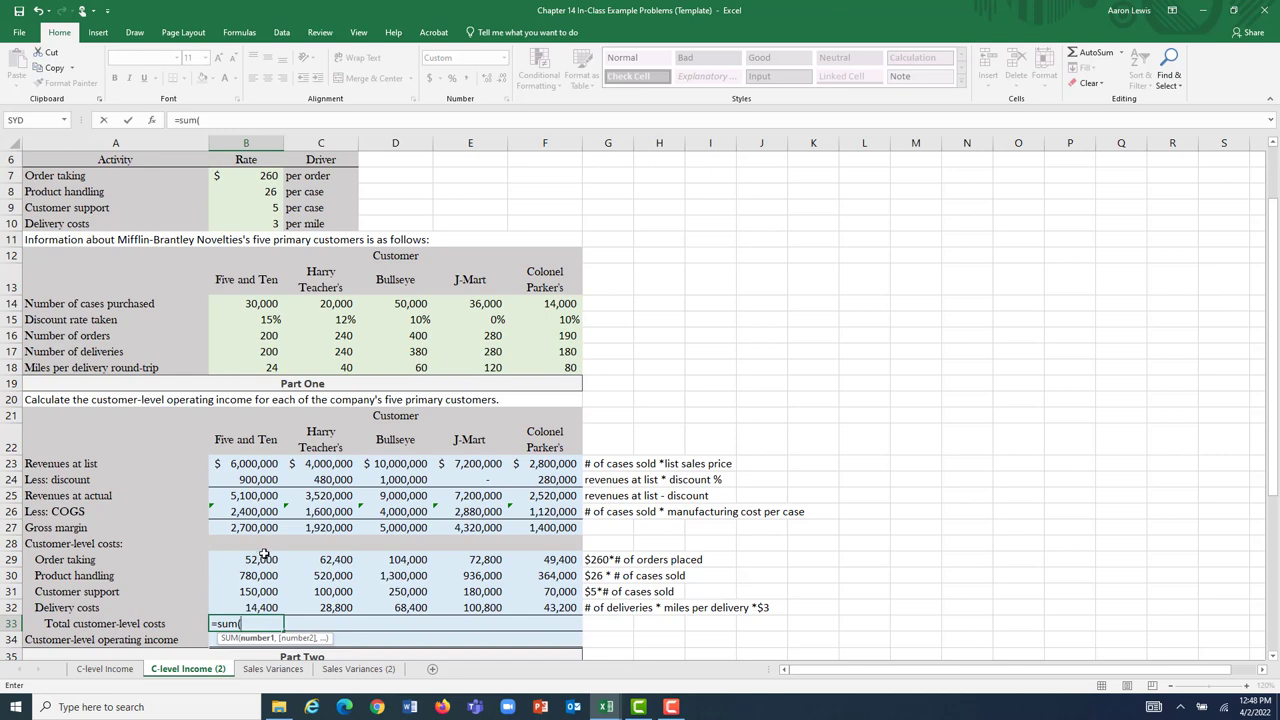
pyautogui.moveTo(262, 558); pyautogui.dragTo(259, 607)
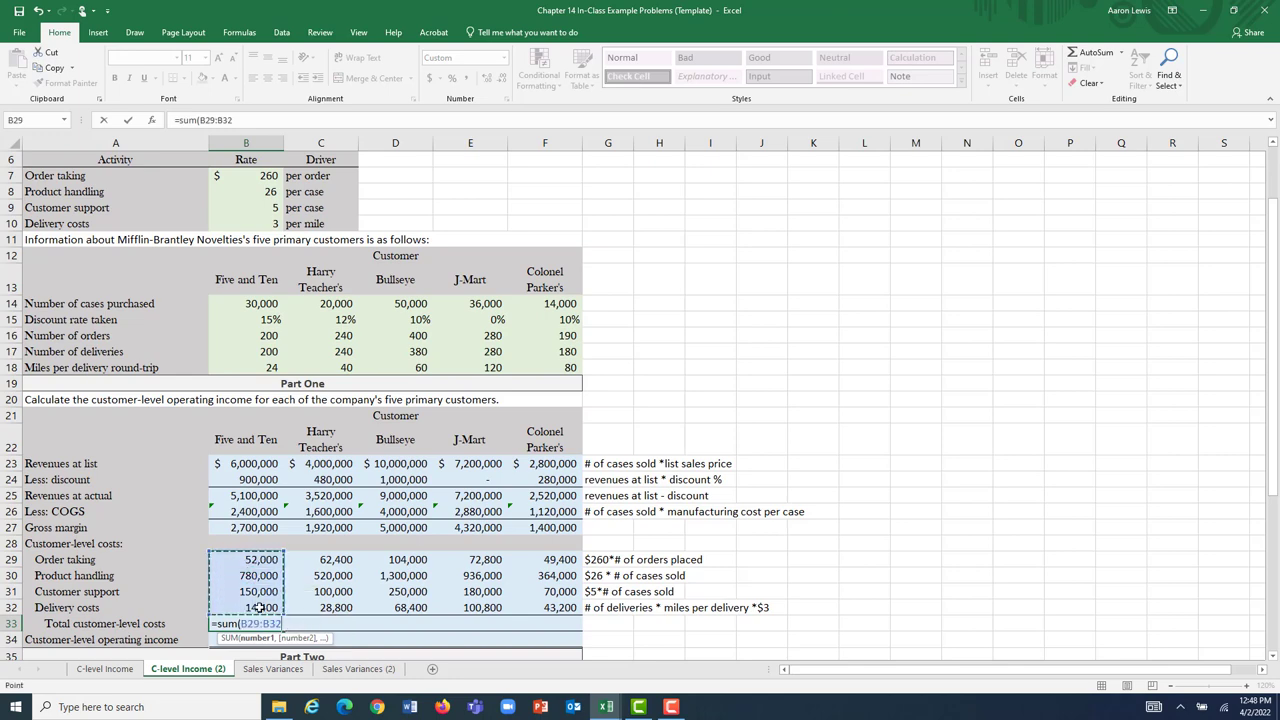
pyautogui.write(')')
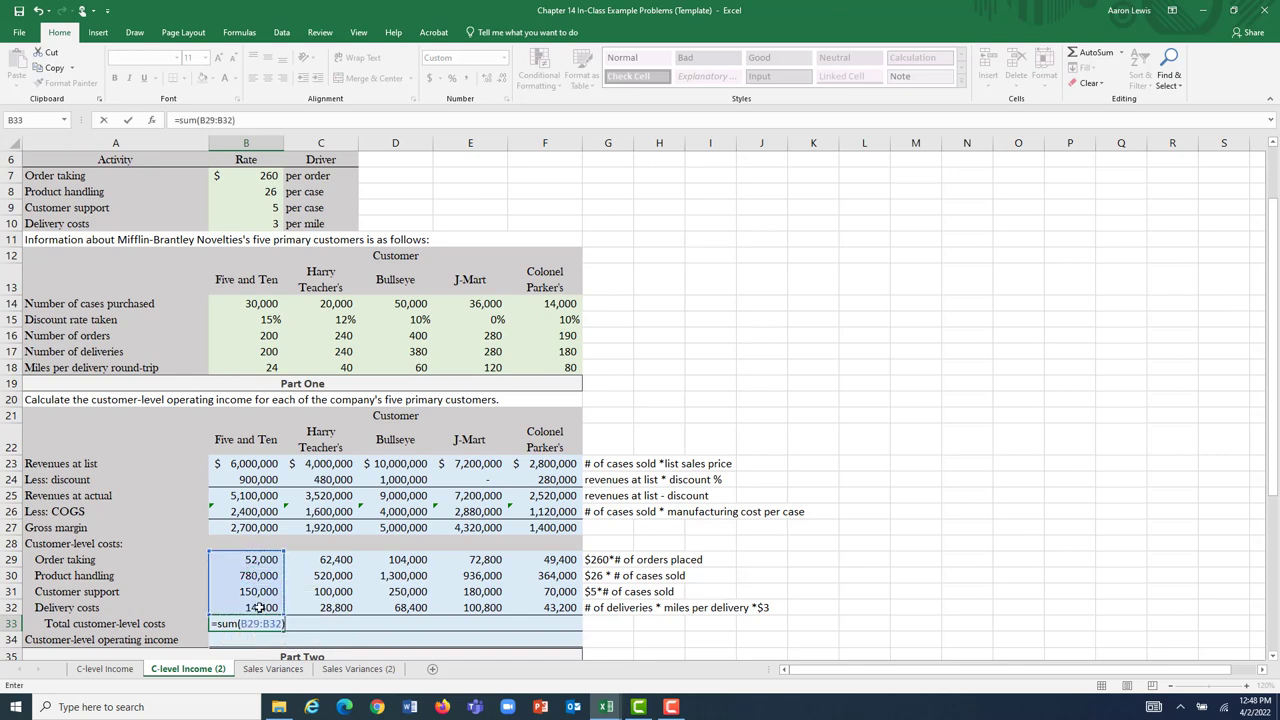
pyautogui.press('Return')
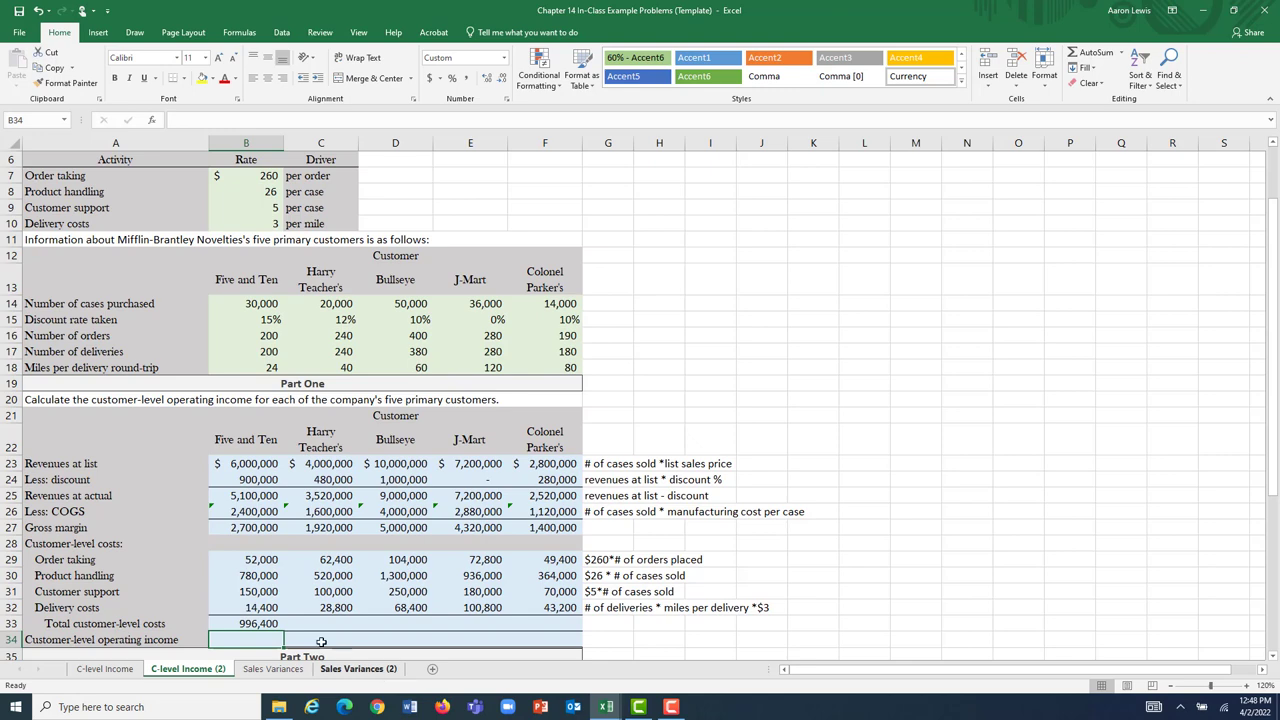
pyautogui.click(262, 623)
pyautogui.moveTo(283, 627); pyautogui.dragTo(578, 618)
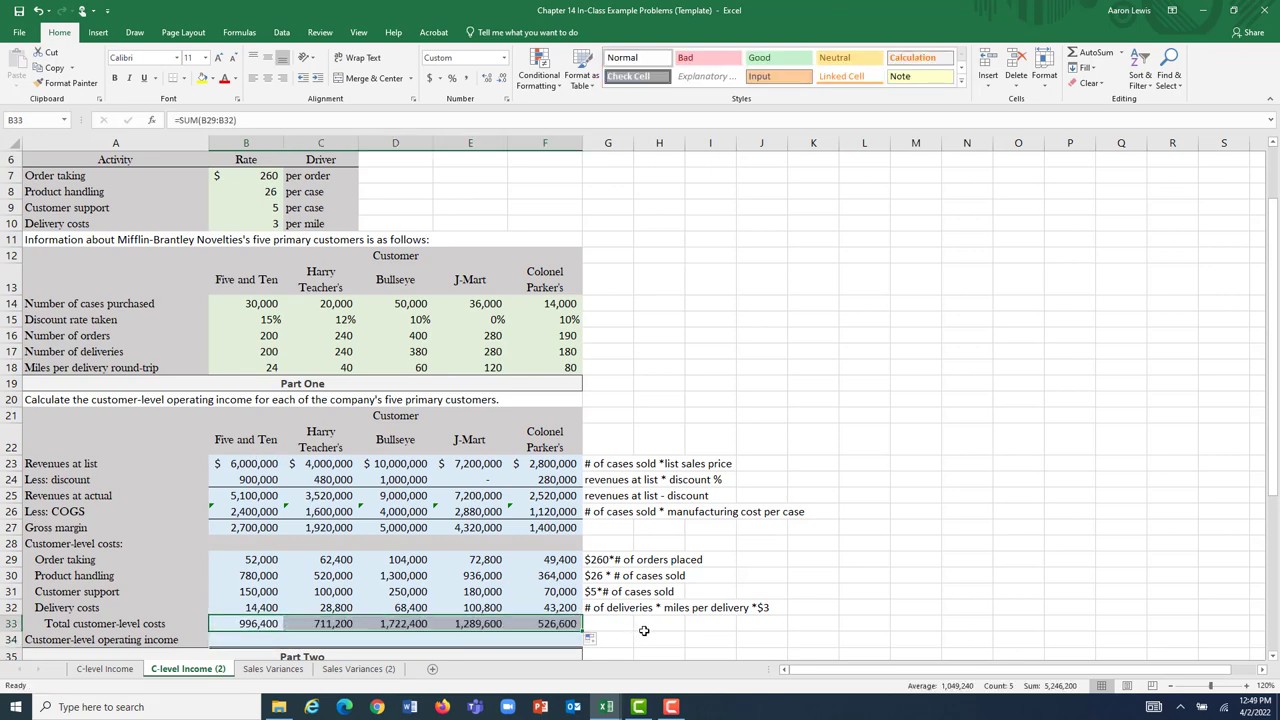
pyautogui.click(644, 630)
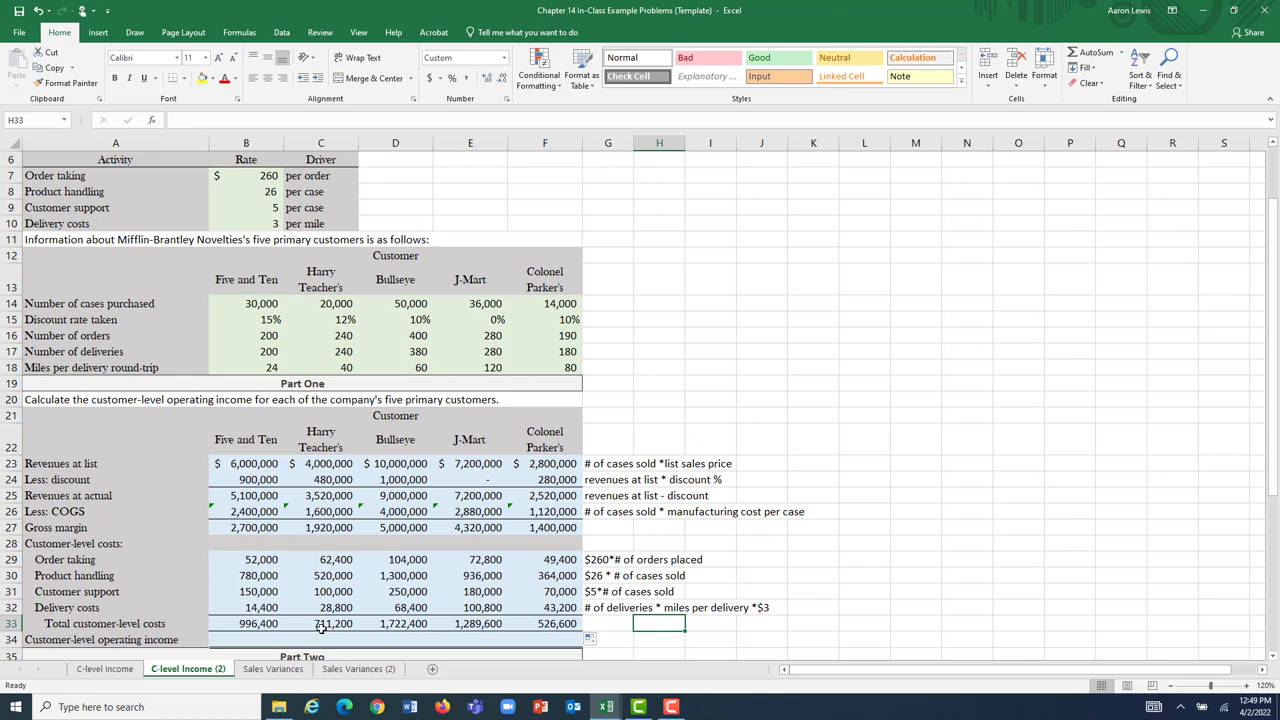
# Add the note "gross margin-customer level costs" in G34 beside the customer-level operating income row.
pyautogui.click(243, 640)
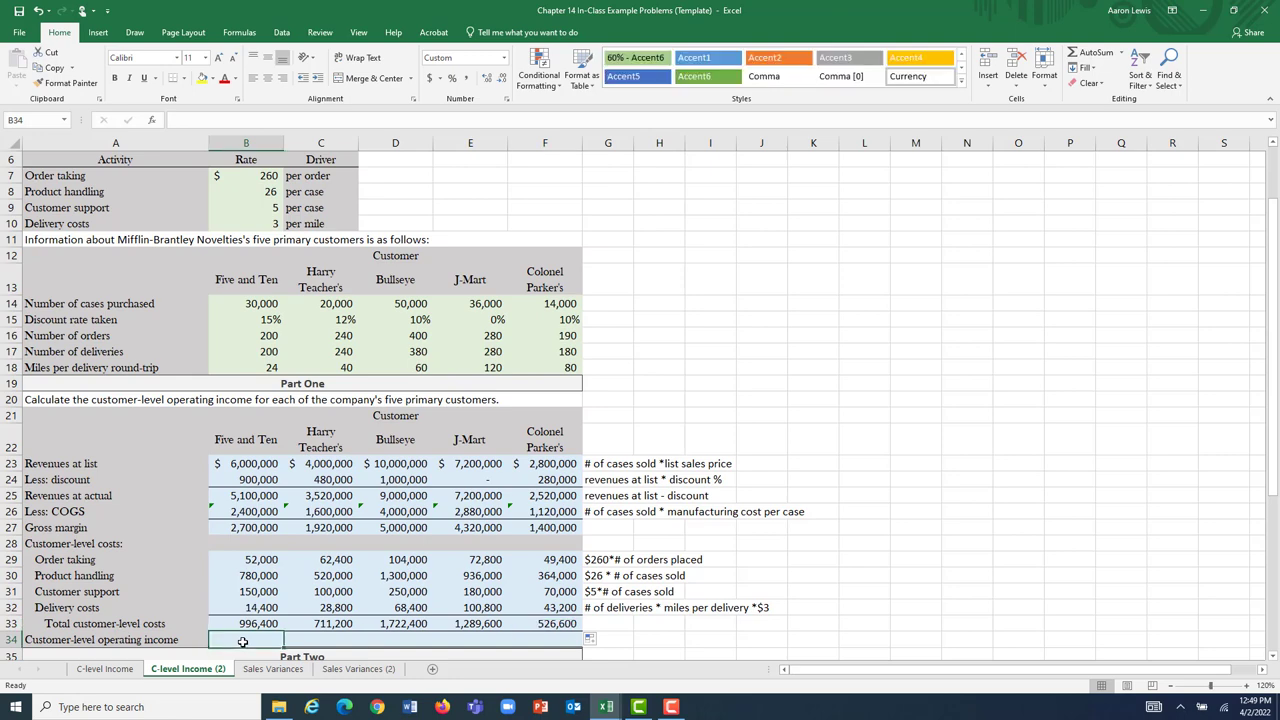
pyautogui.doubleClick(618, 641)
pyautogui.write('gr')
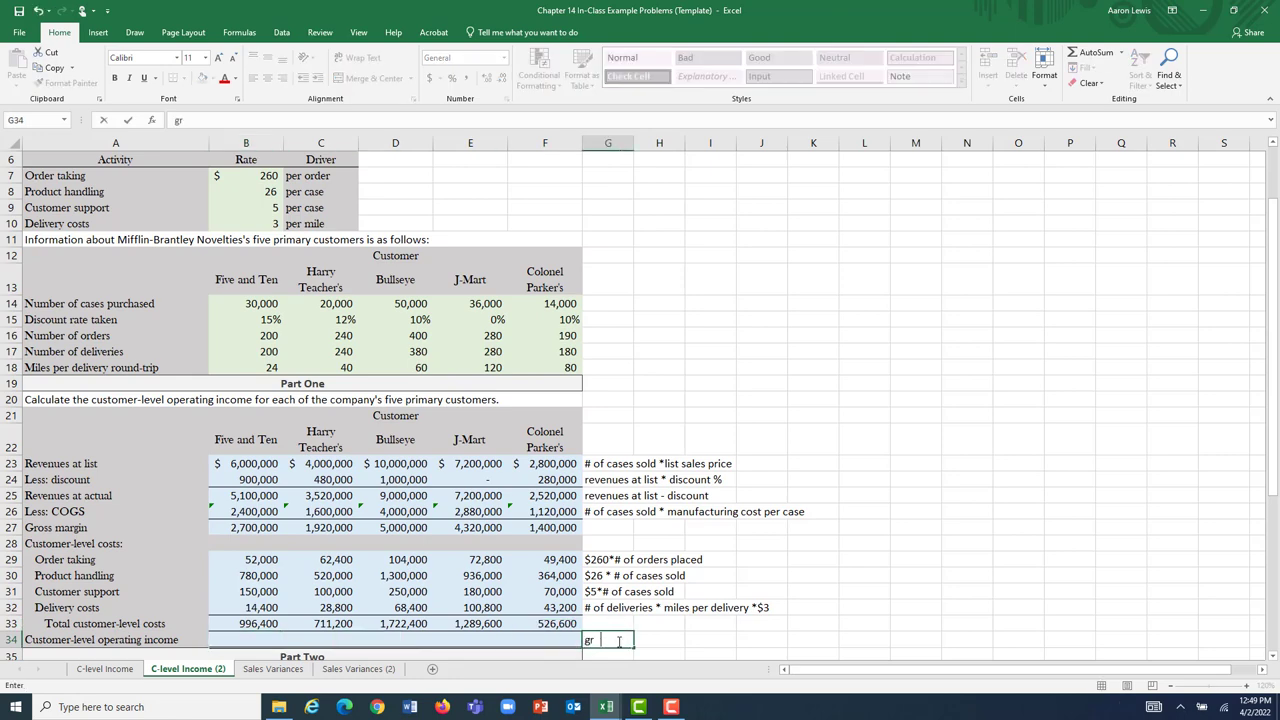
pyautogui.write('oss margin-')
pyautogui.write('customer level costs')
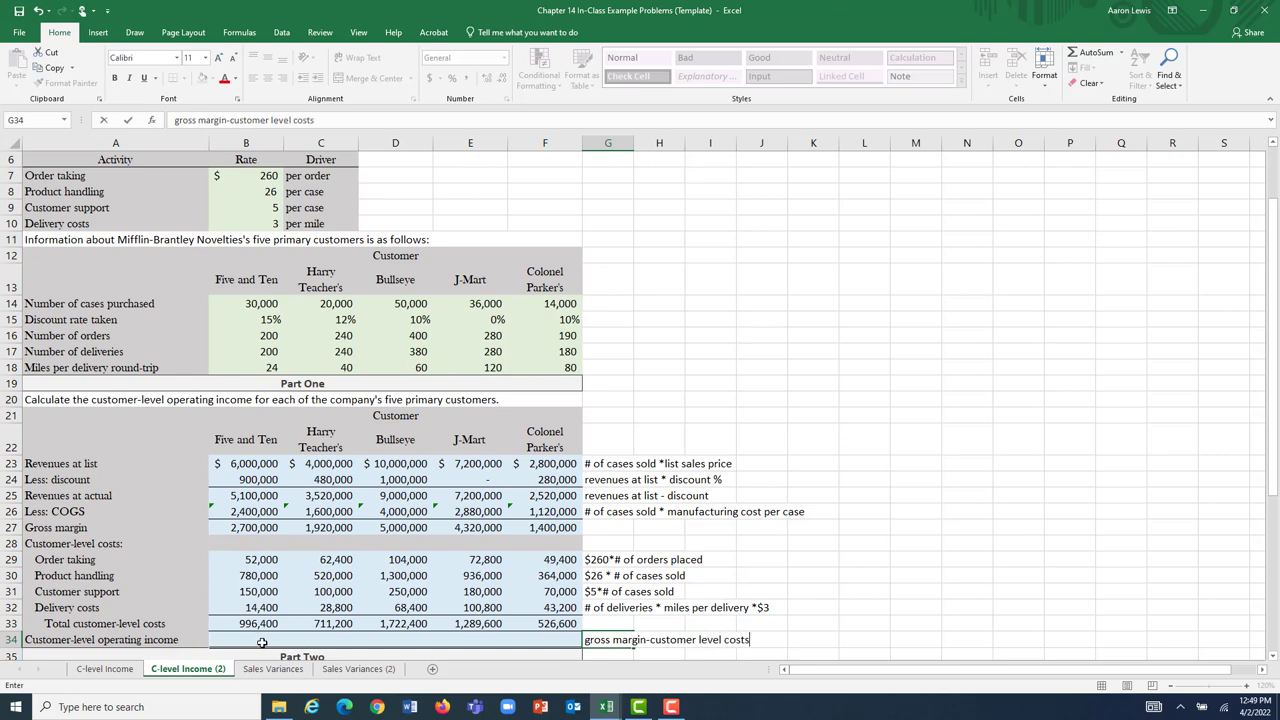
# Calculate Five and Ten's customer-level operating income in B34 with =B27-B33.
pyautogui.click(260, 641)
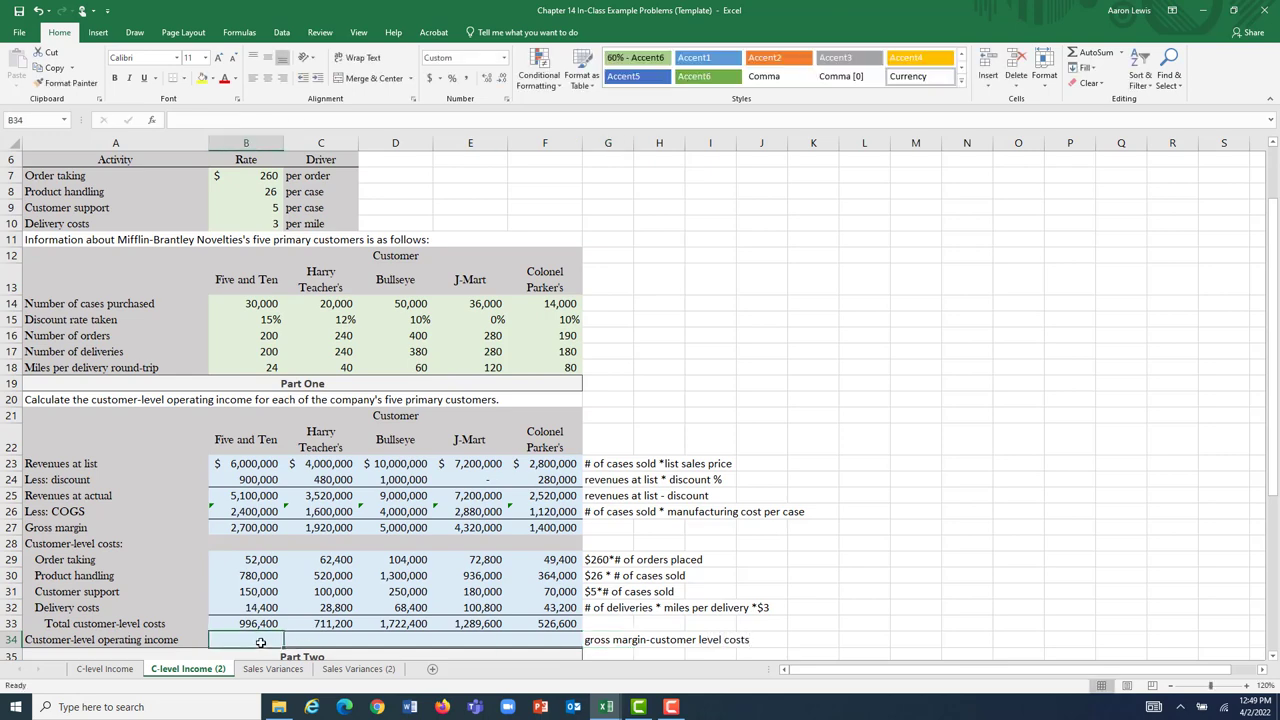
pyautogui.write('=')
pyautogui.click(255, 528)
pyautogui.write('-')
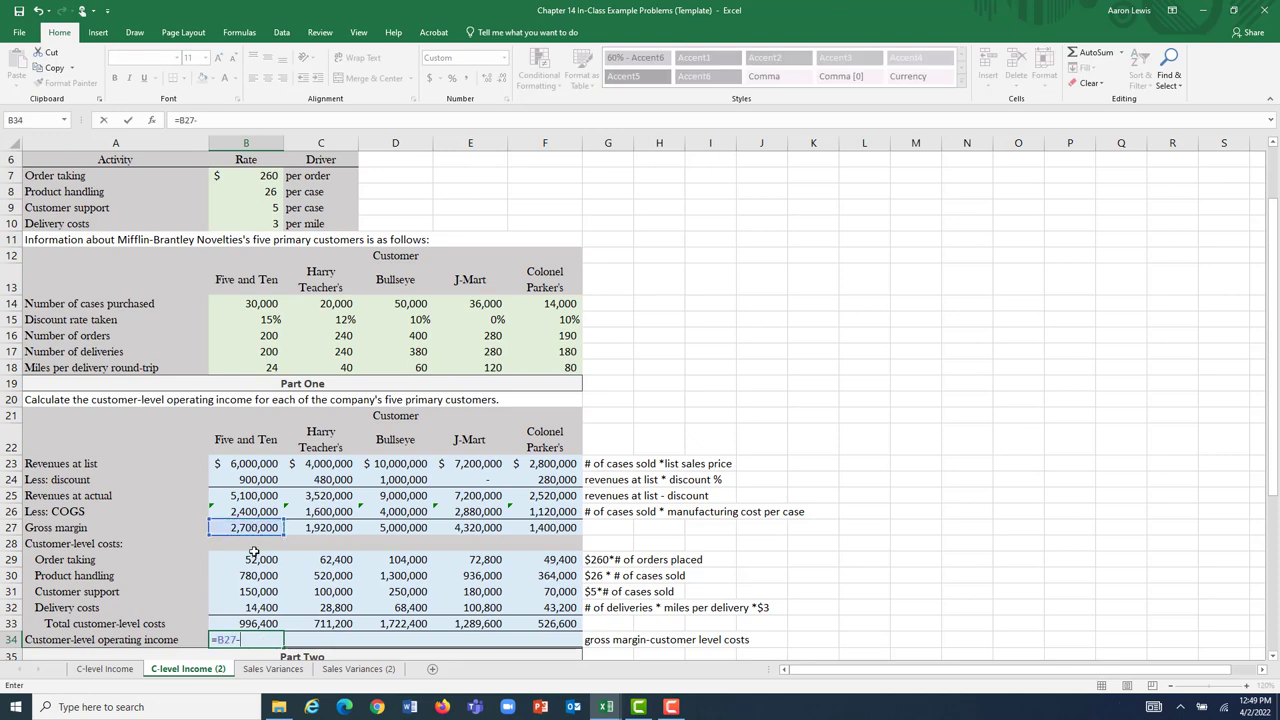
pyautogui.click(258, 620)
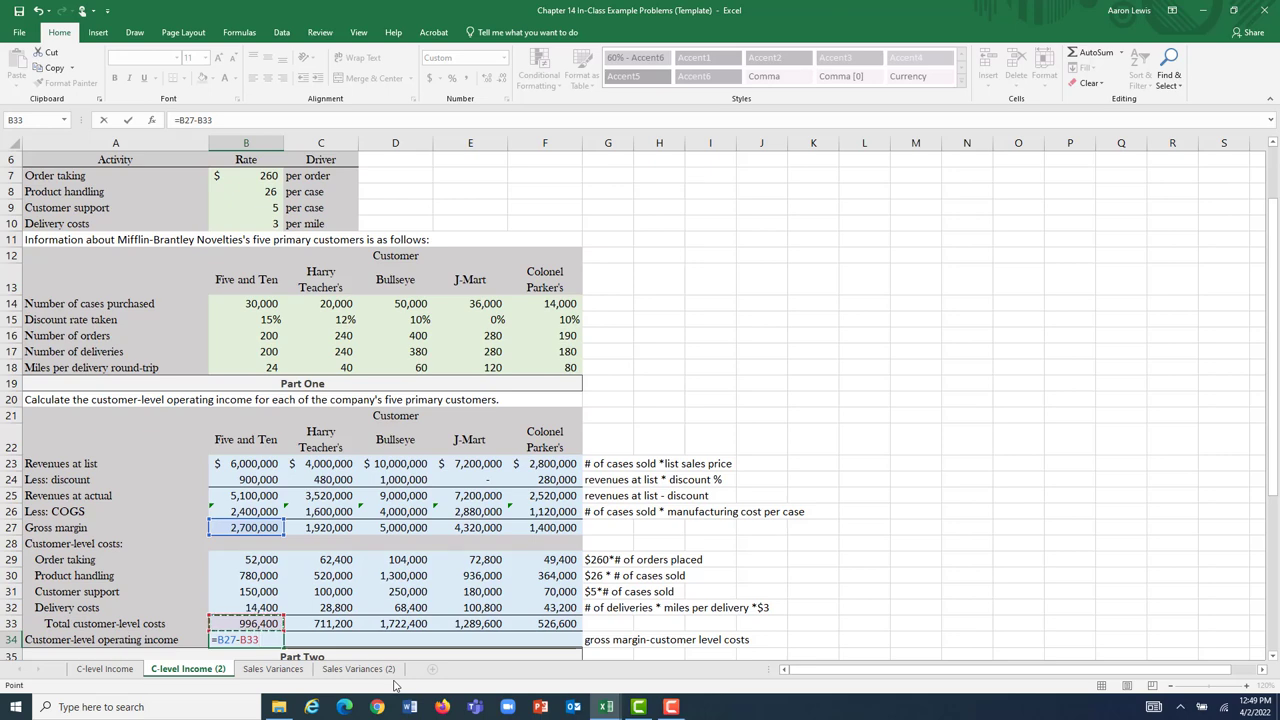
pyautogui.press('Return')
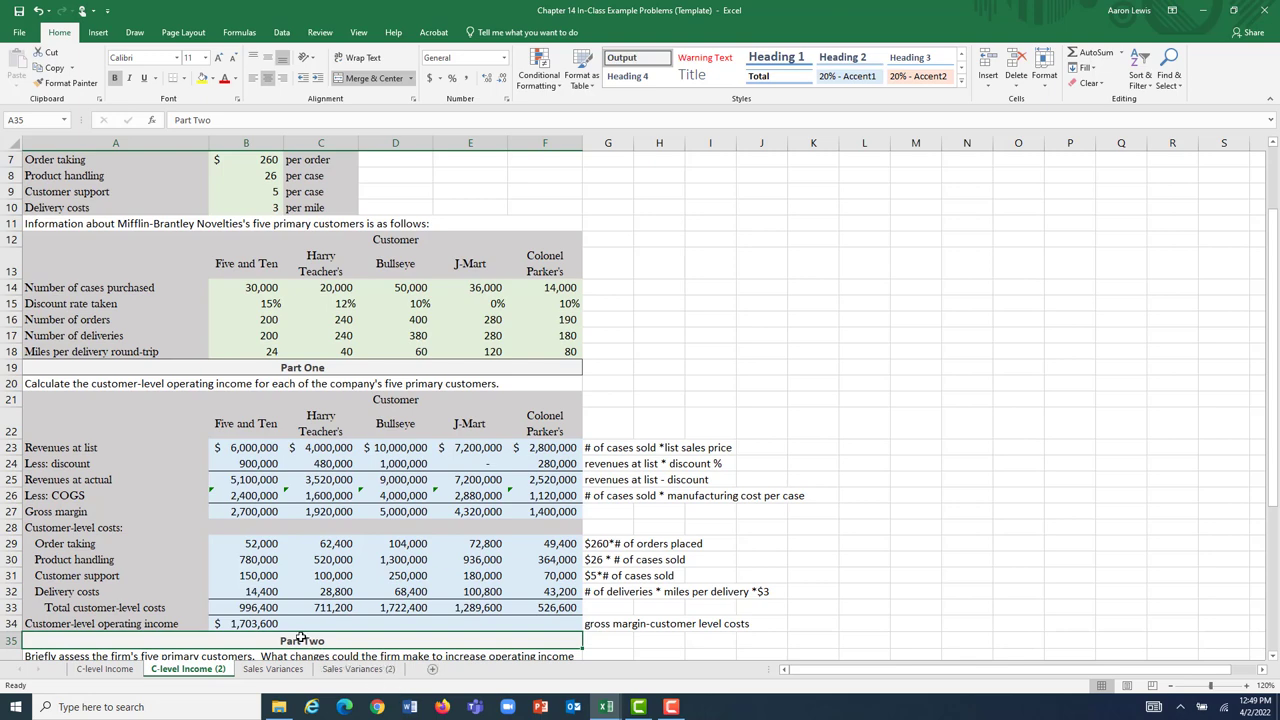
pyautogui.click(272, 623)
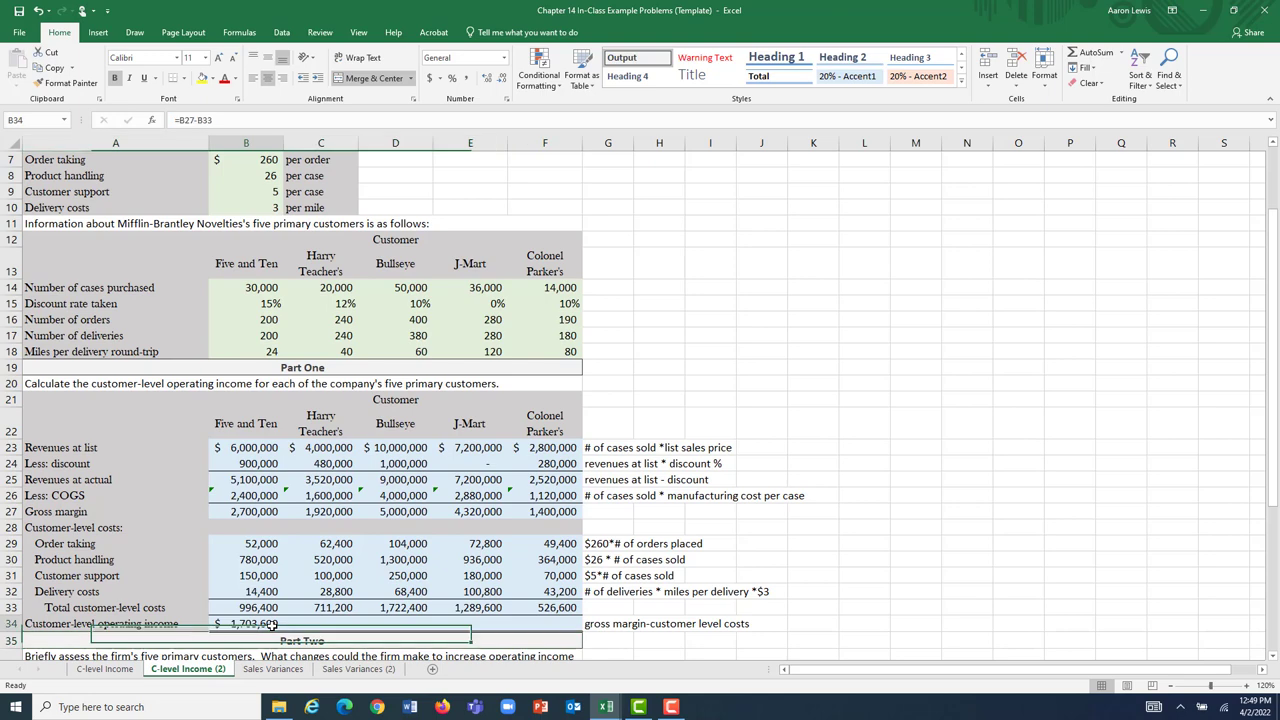
# Calculate Harry Teacher's customer-level operating income in C34 with =C27-C33 and fill the formula across to F34.
pyautogui.click(322, 623)
pyautogui.write('=')
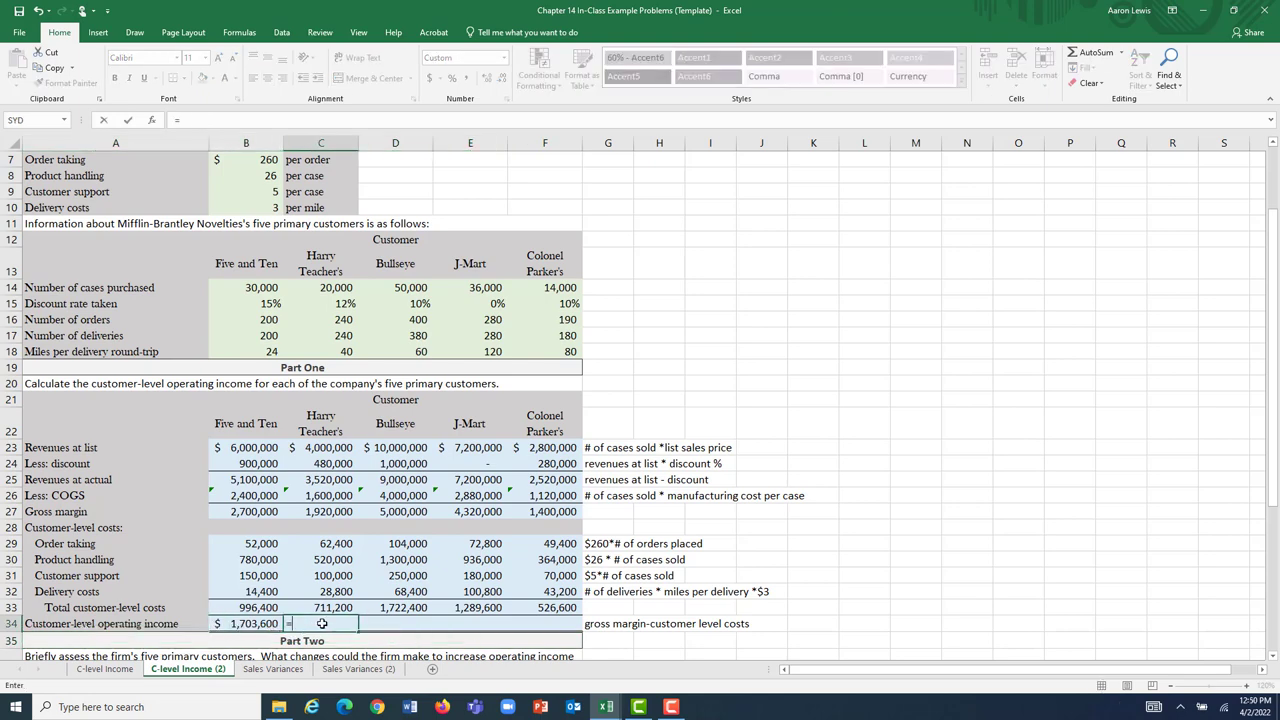
pyautogui.click(326, 509)
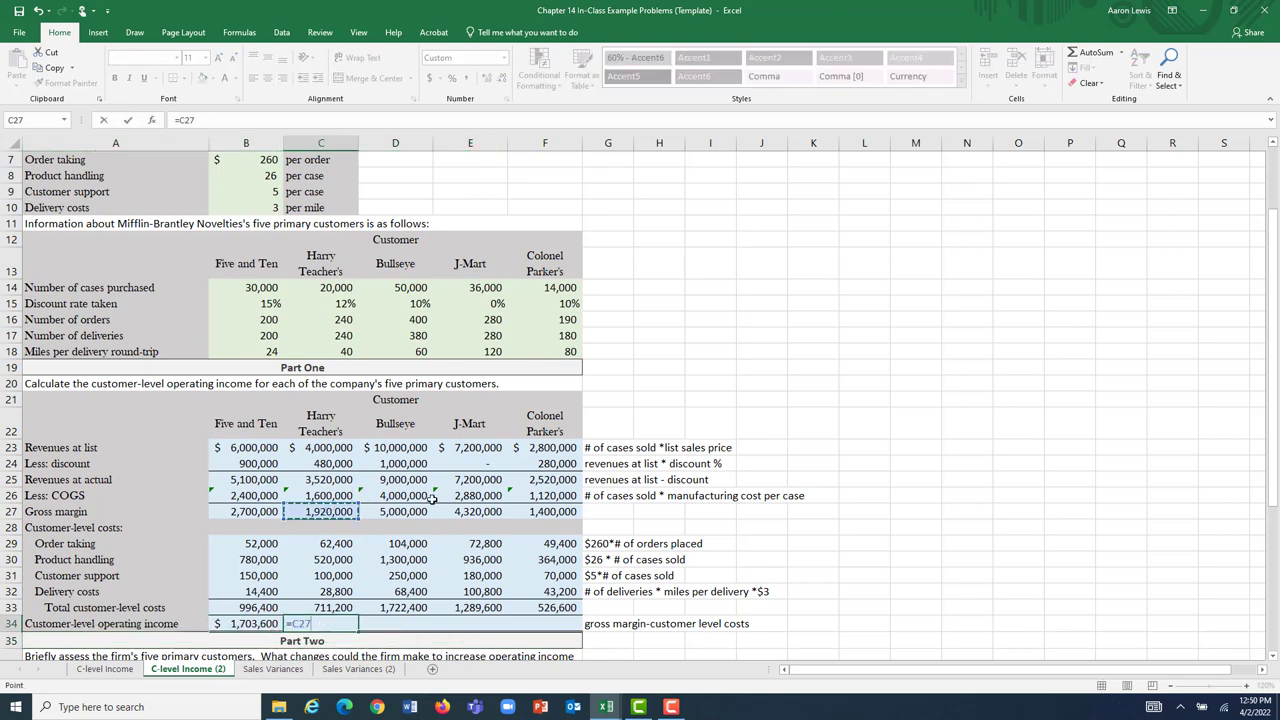
pyautogui.write('-')
pyautogui.click(336, 606)
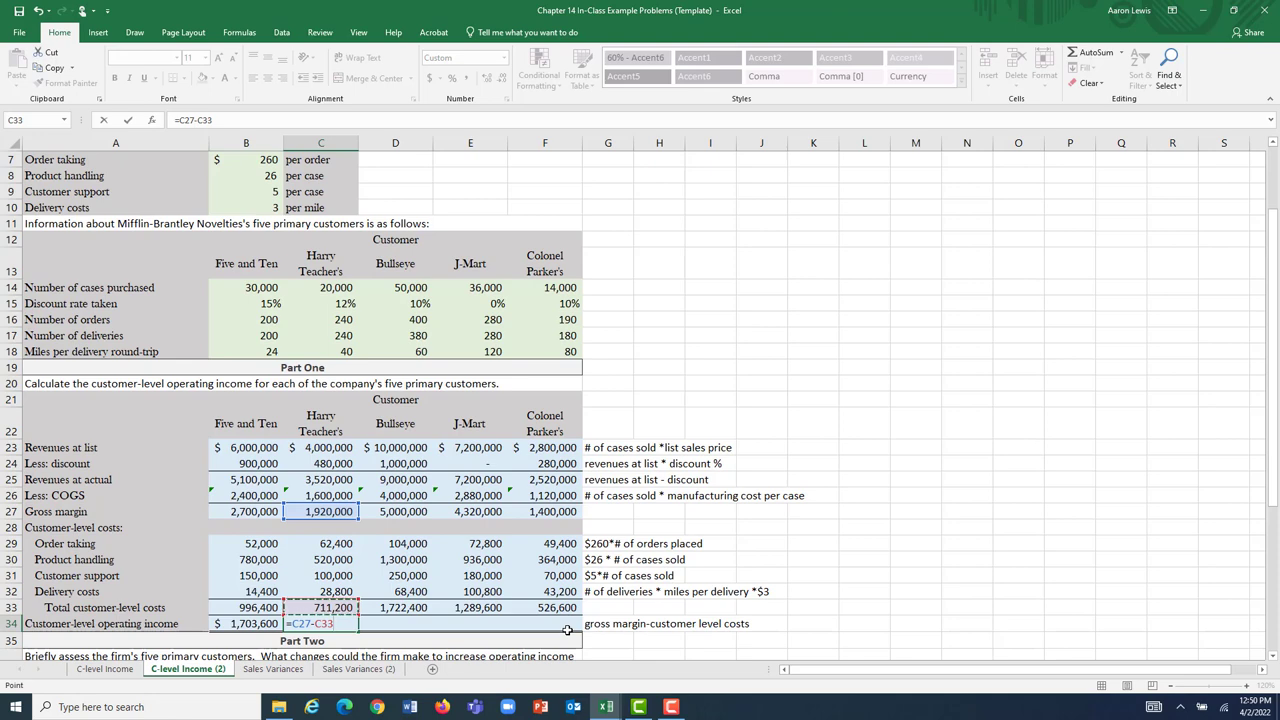
pyautogui.press('Return')
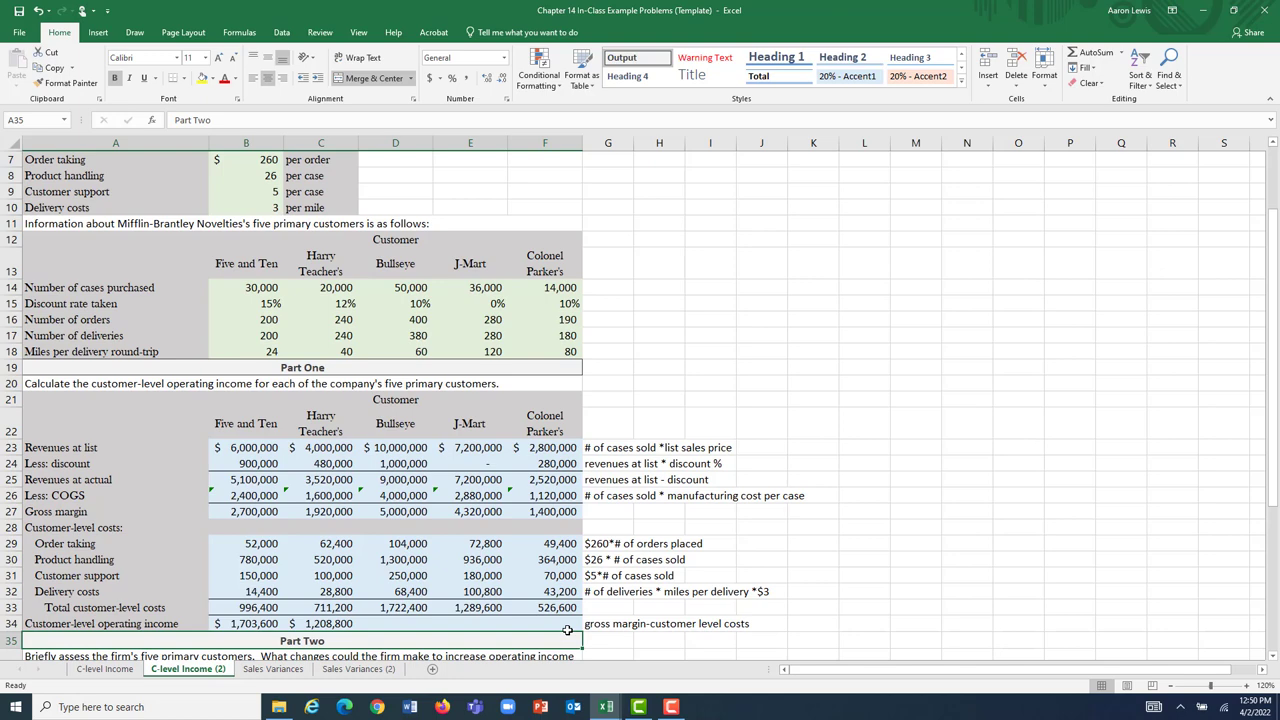
pyautogui.click(340, 620)
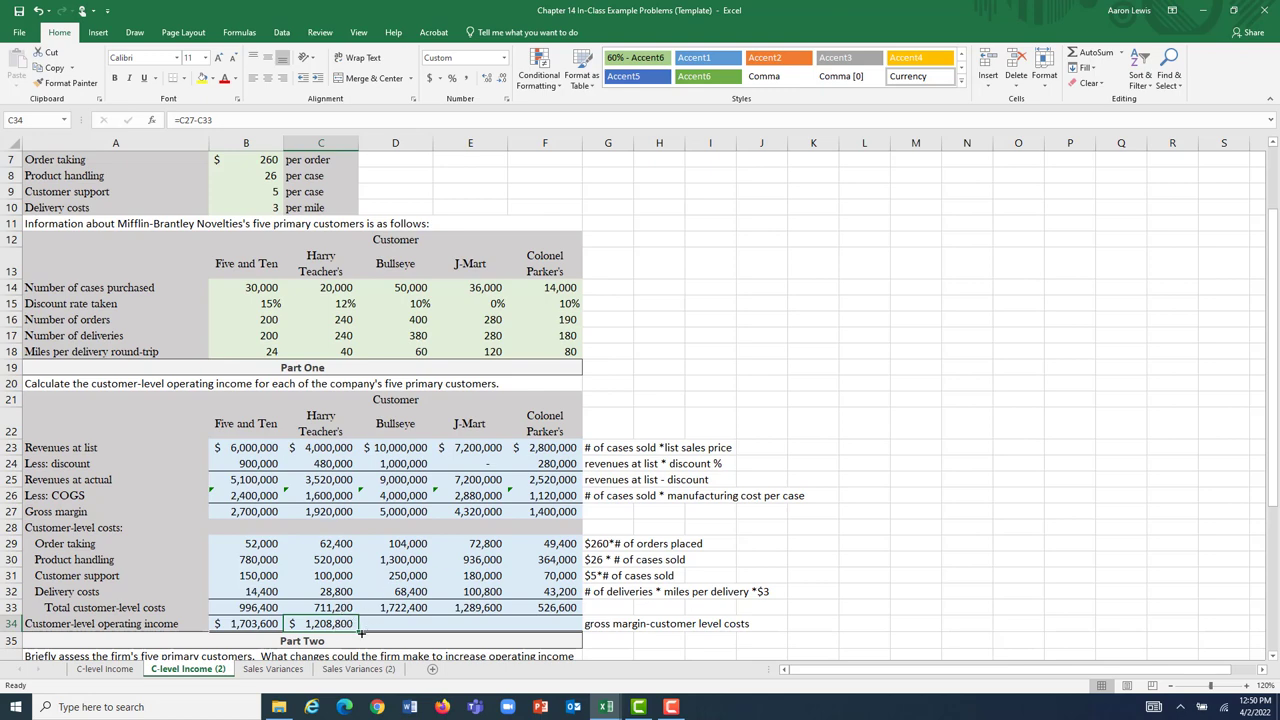
pyautogui.moveTo(361, 632); pyautogui.dragTo(559, 630)
pyautogui.click(650, 652)
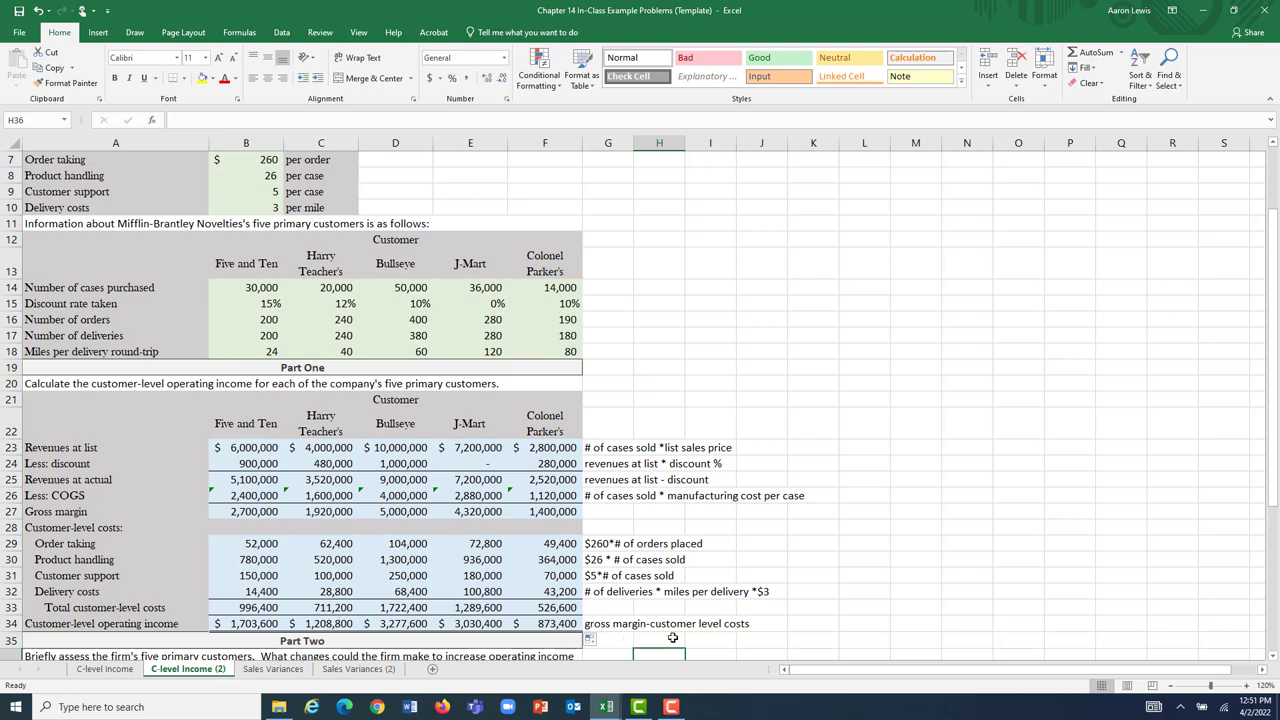
# Review the Part Two question against J-Mart's discount, the problem description, the customer data and the operating income results.
pyautogui.scroll(-2, 673, 637)
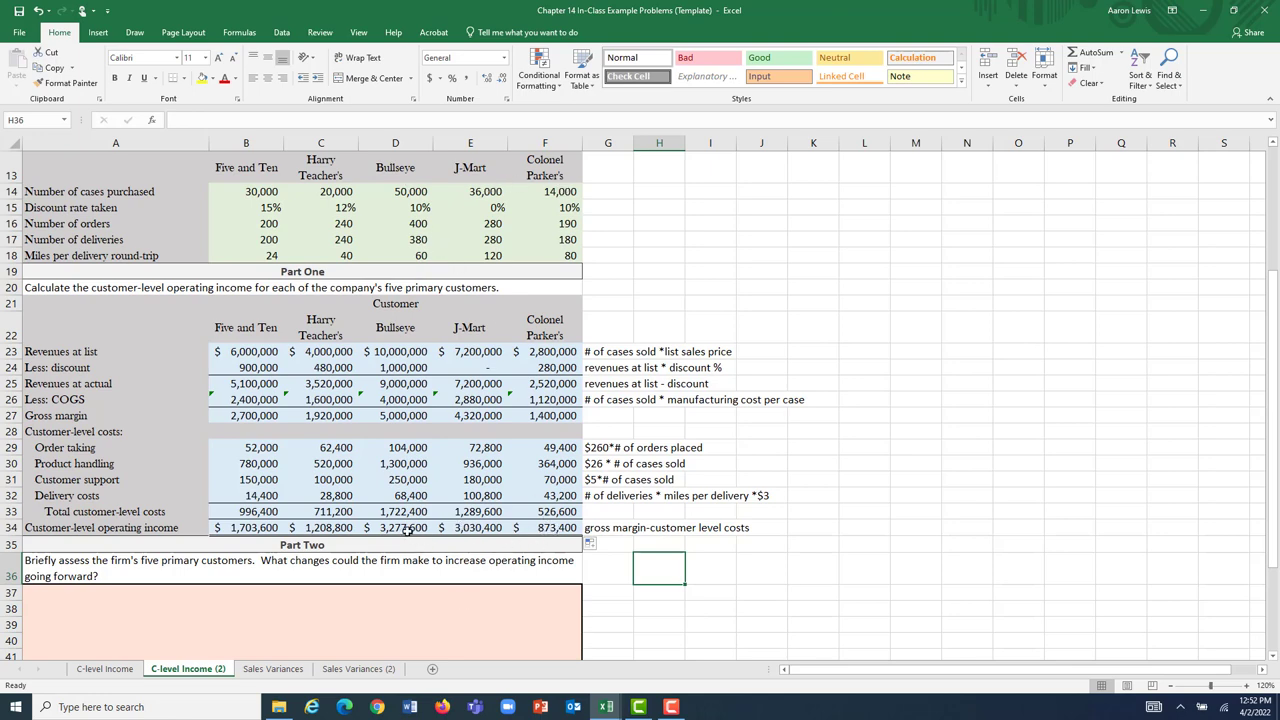
pyautogui.click(484, 367)
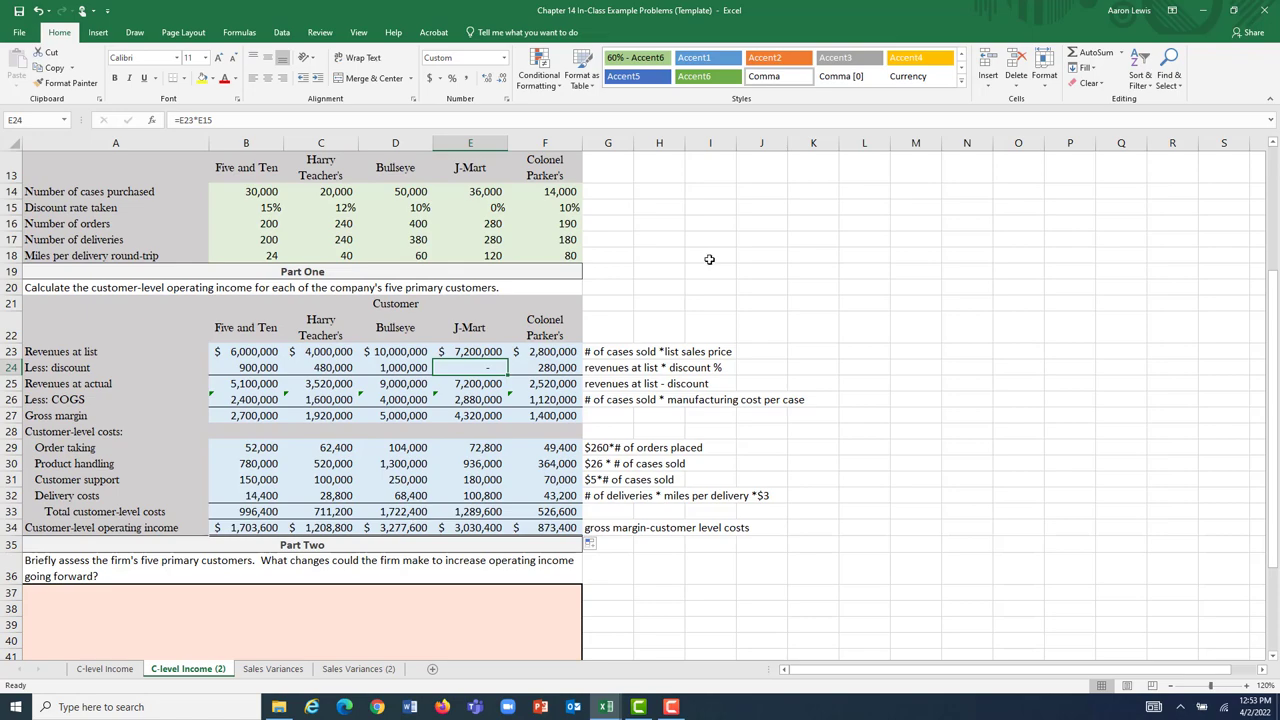
pyautogui.scroll(4, 709, 259)
pyautogui.scroll(-1, 709, 259)
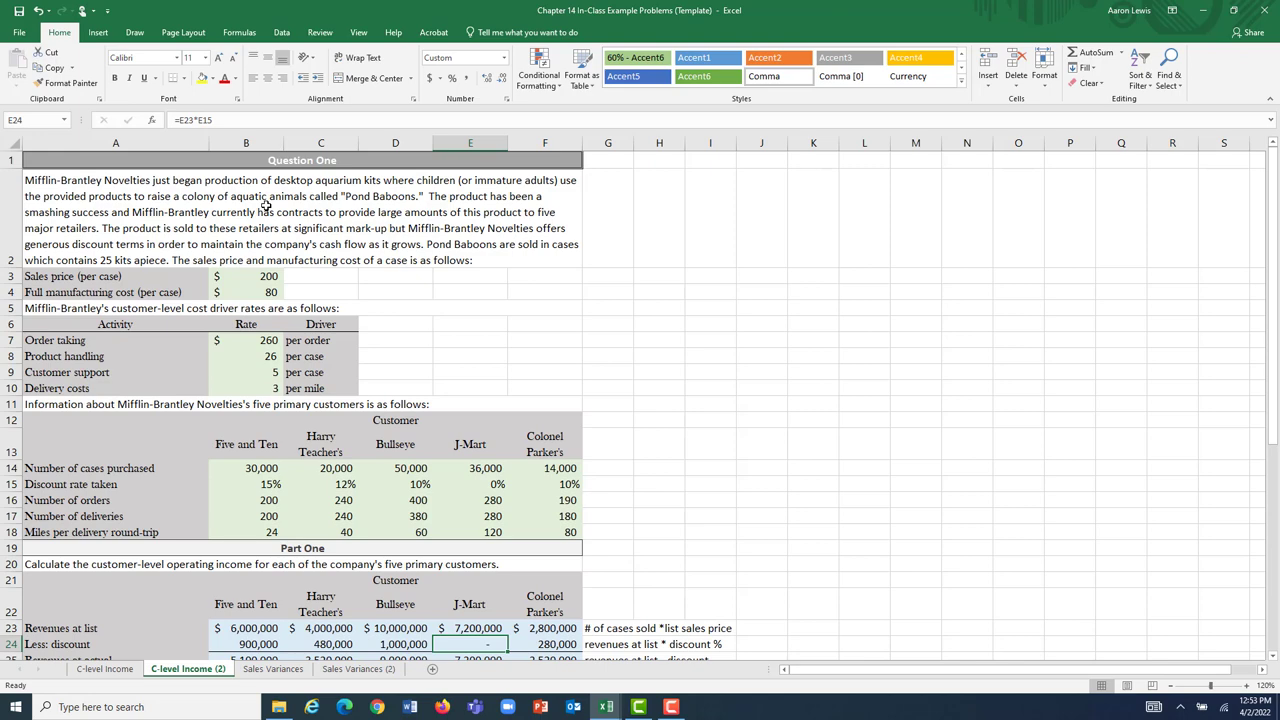
pyautogui.scroll(-2, 548, 241)
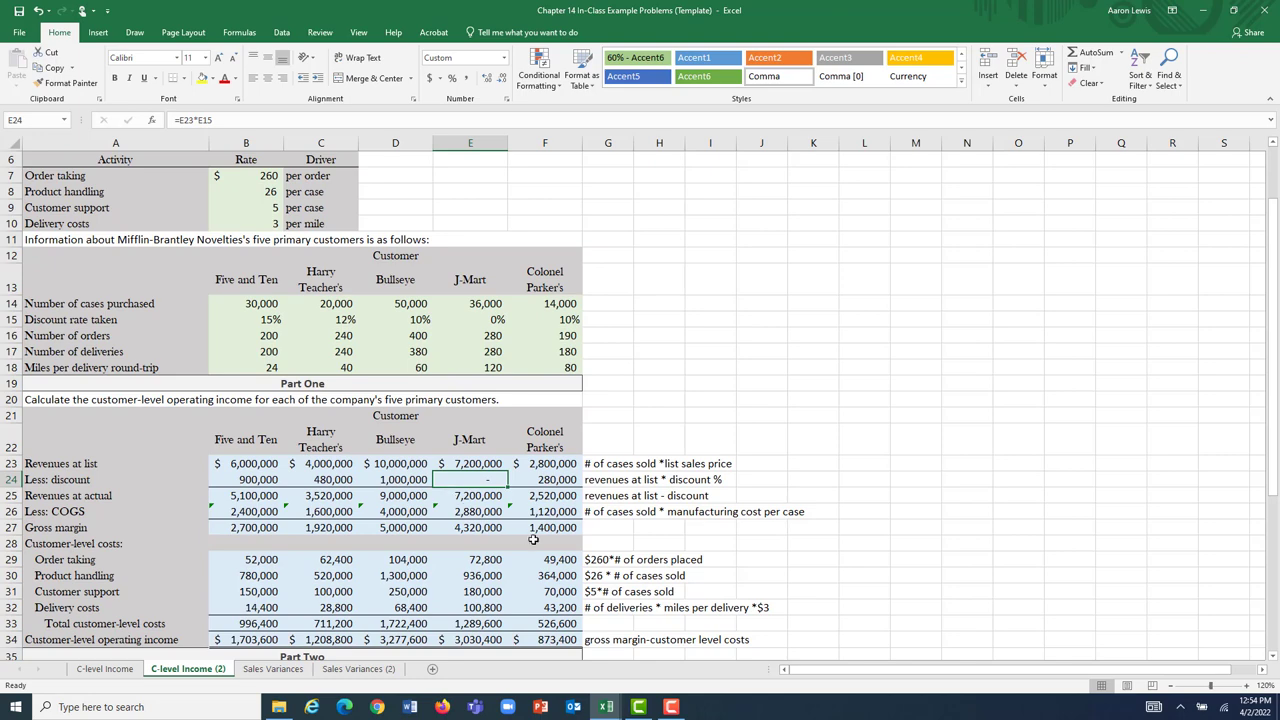
pyautogui.scroll(-2, 533, 540)
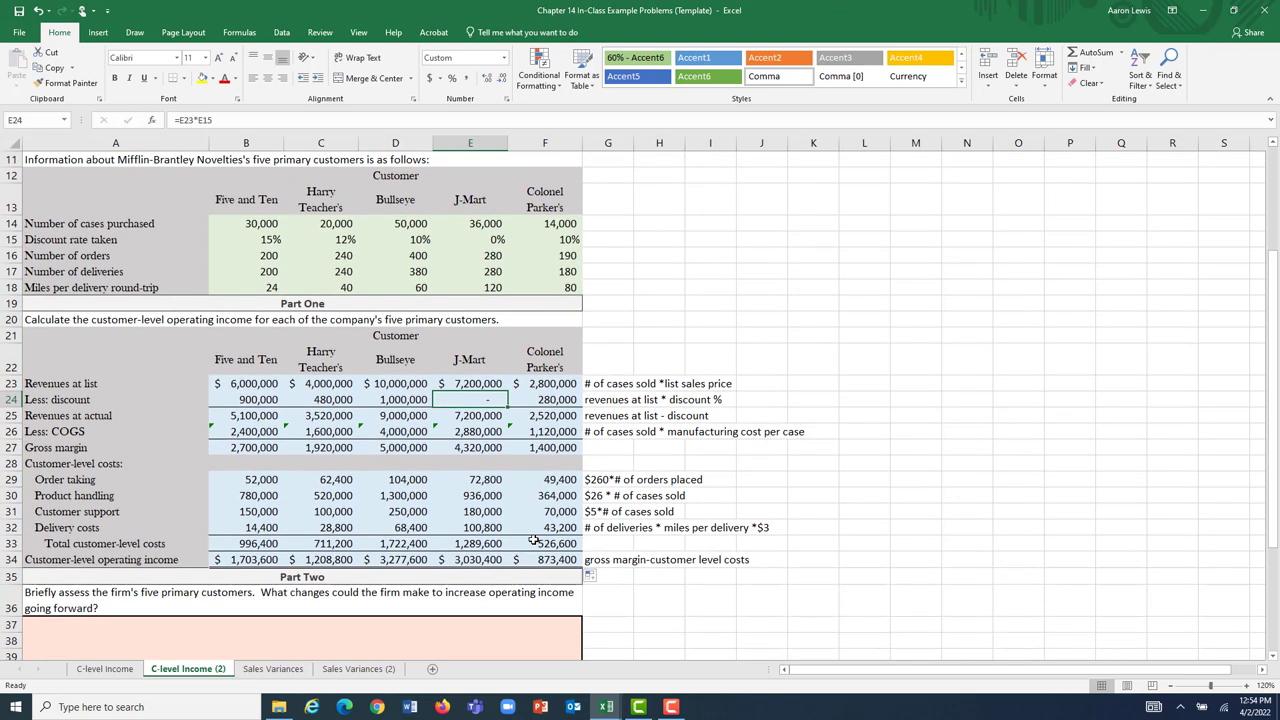